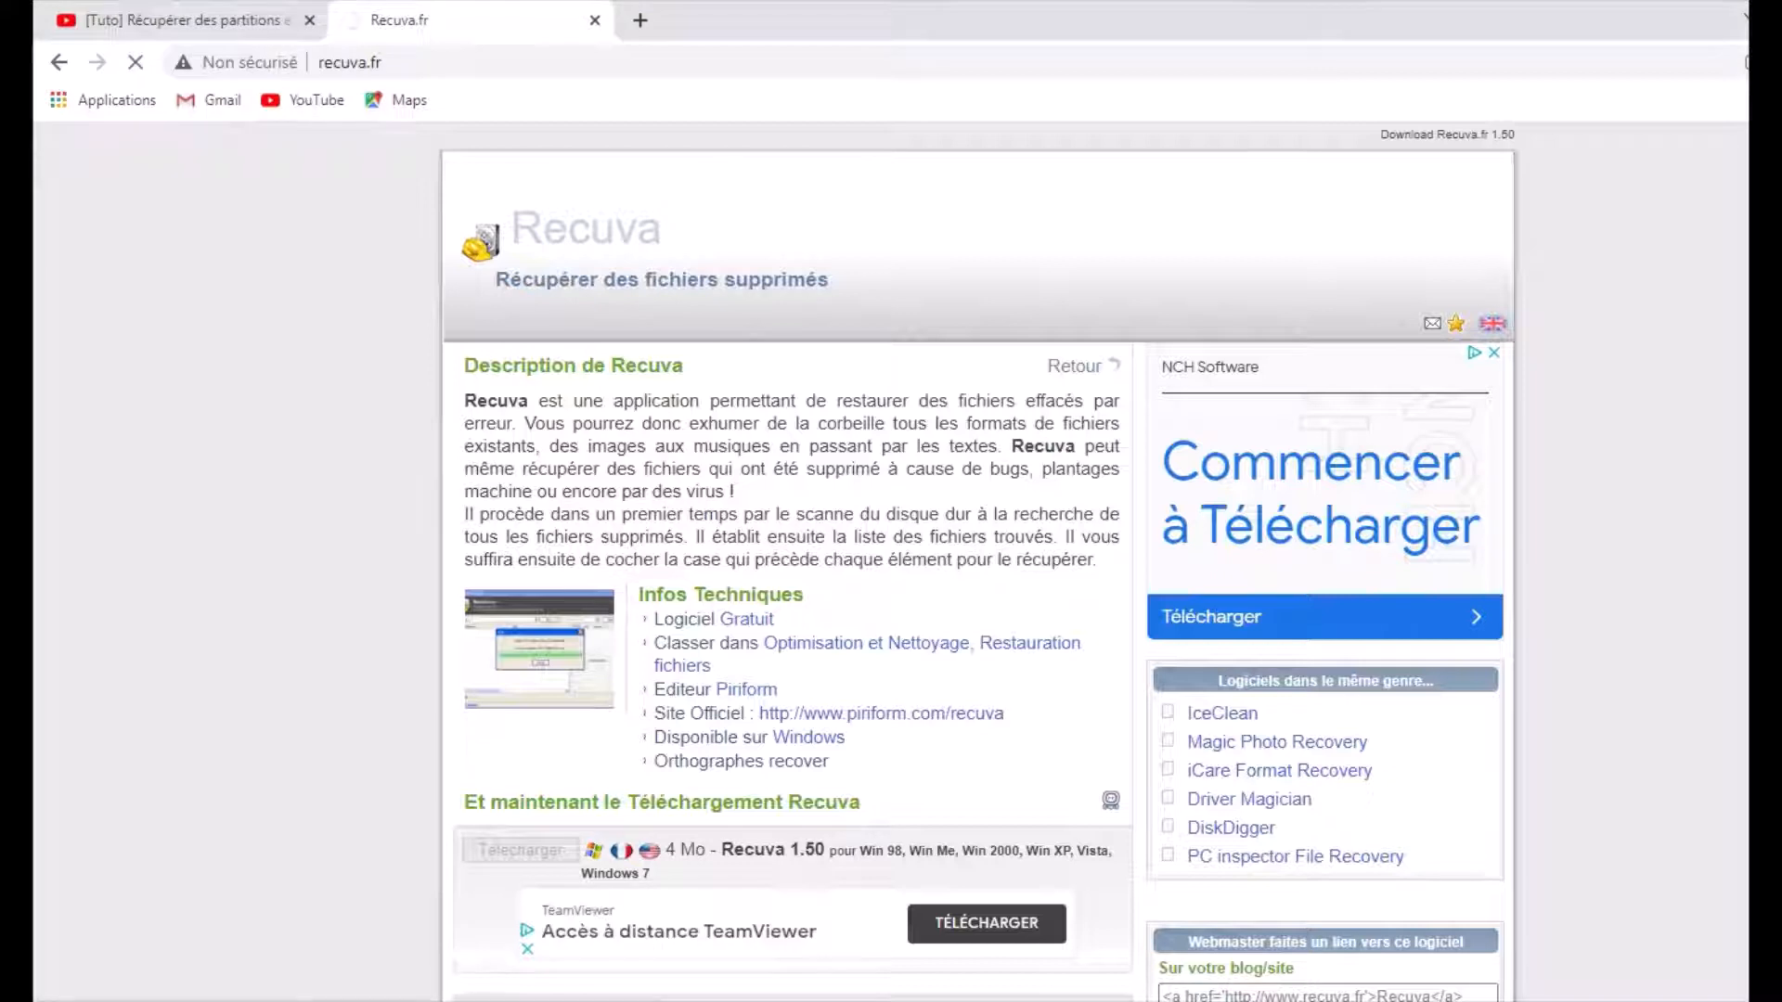
Step: Install Recuva v1.53 from the browser's downloads with French as the language, and finish the setup without rebooting immediately
key(ctrl+j)
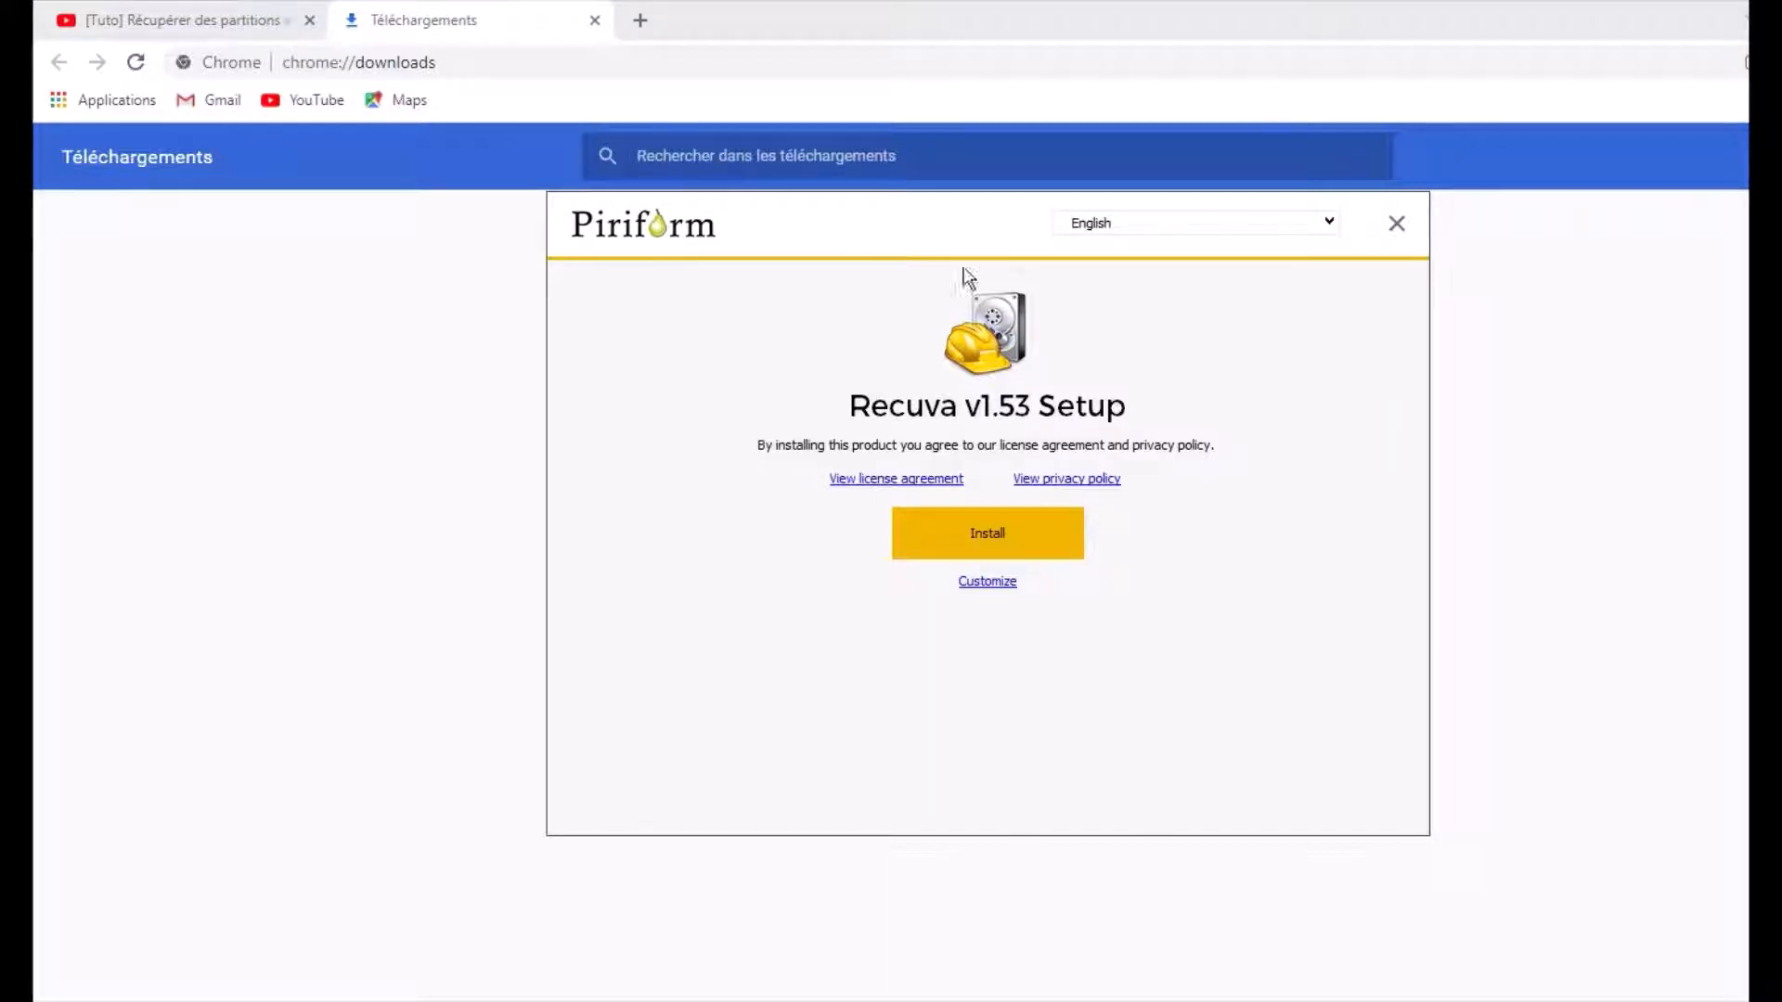
click(1330, 223)
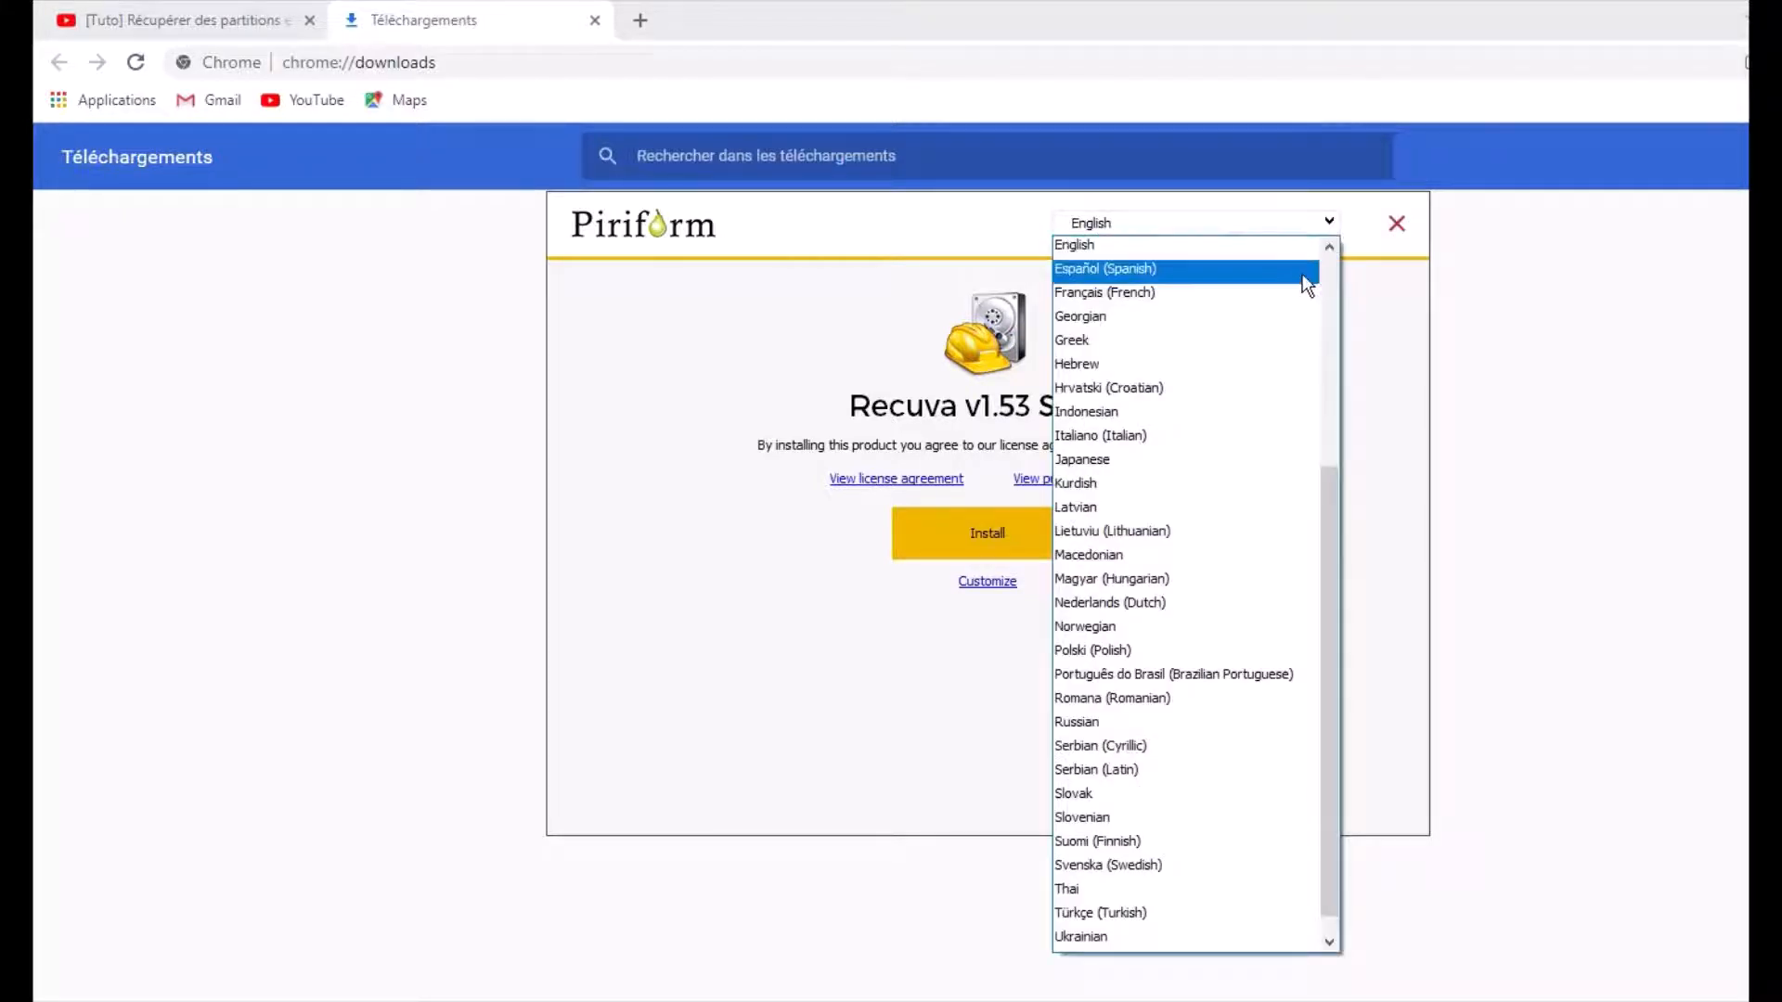
click(1297, 293)
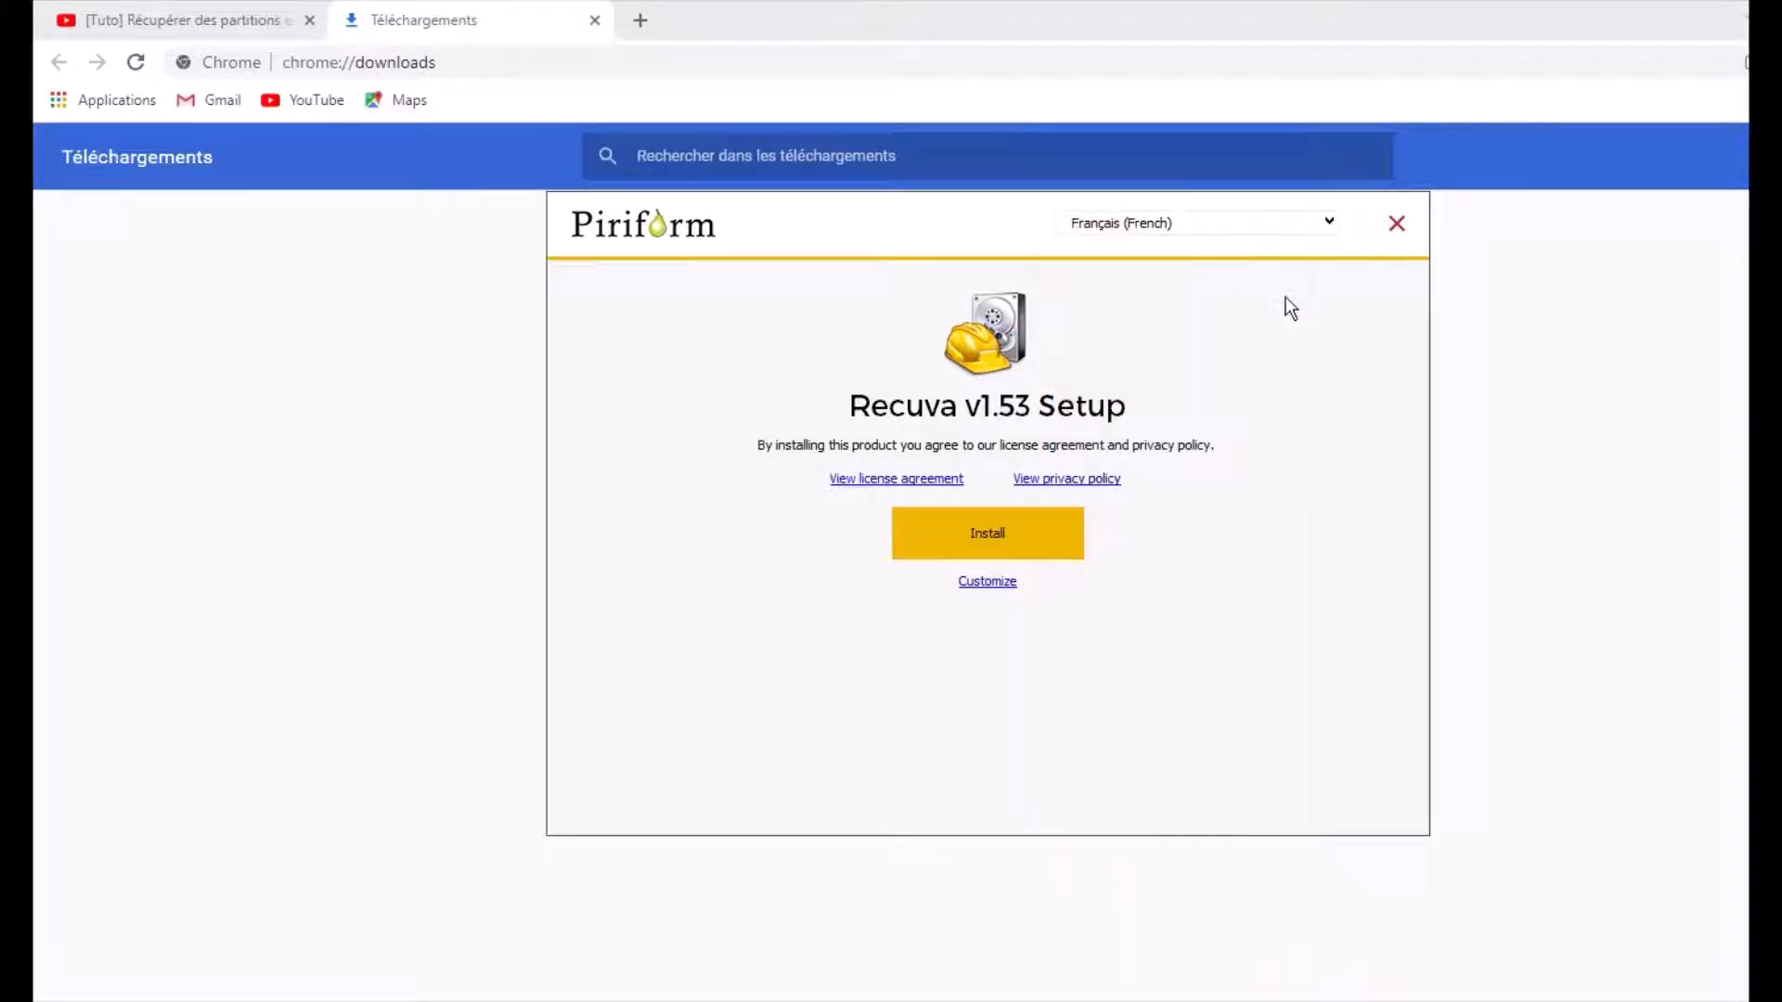
click(980, 529)
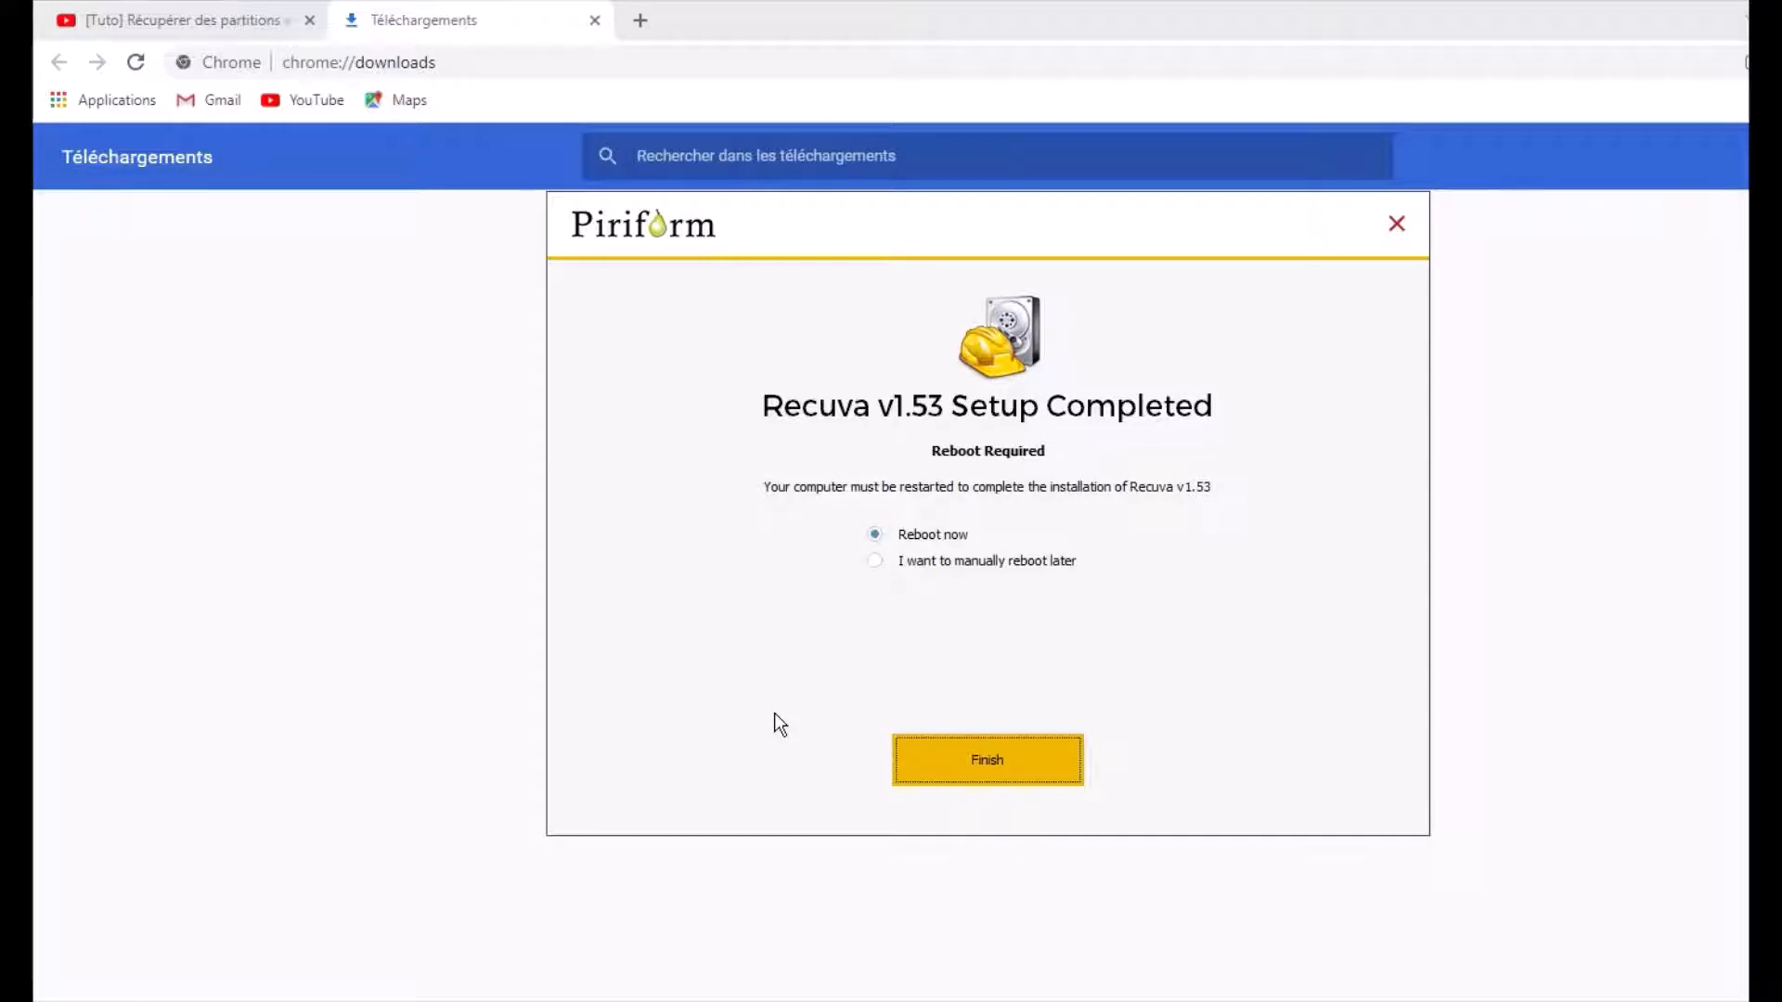
click(878, 560)
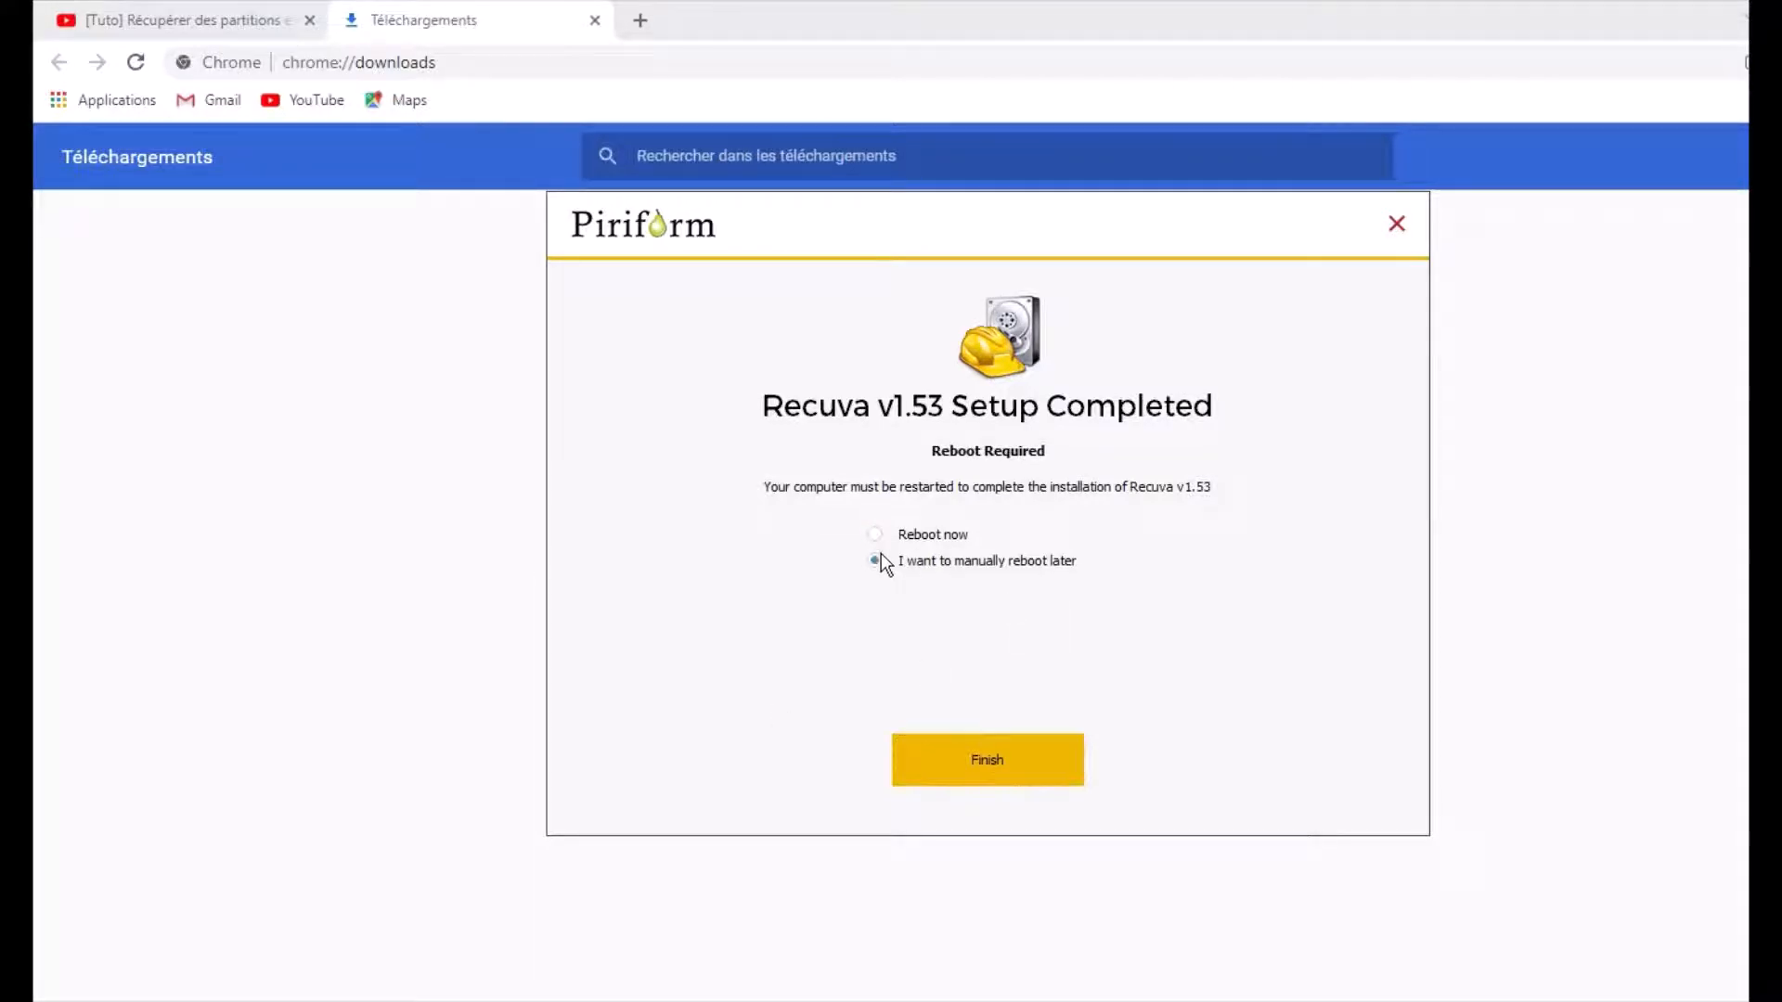
click(986, 763)
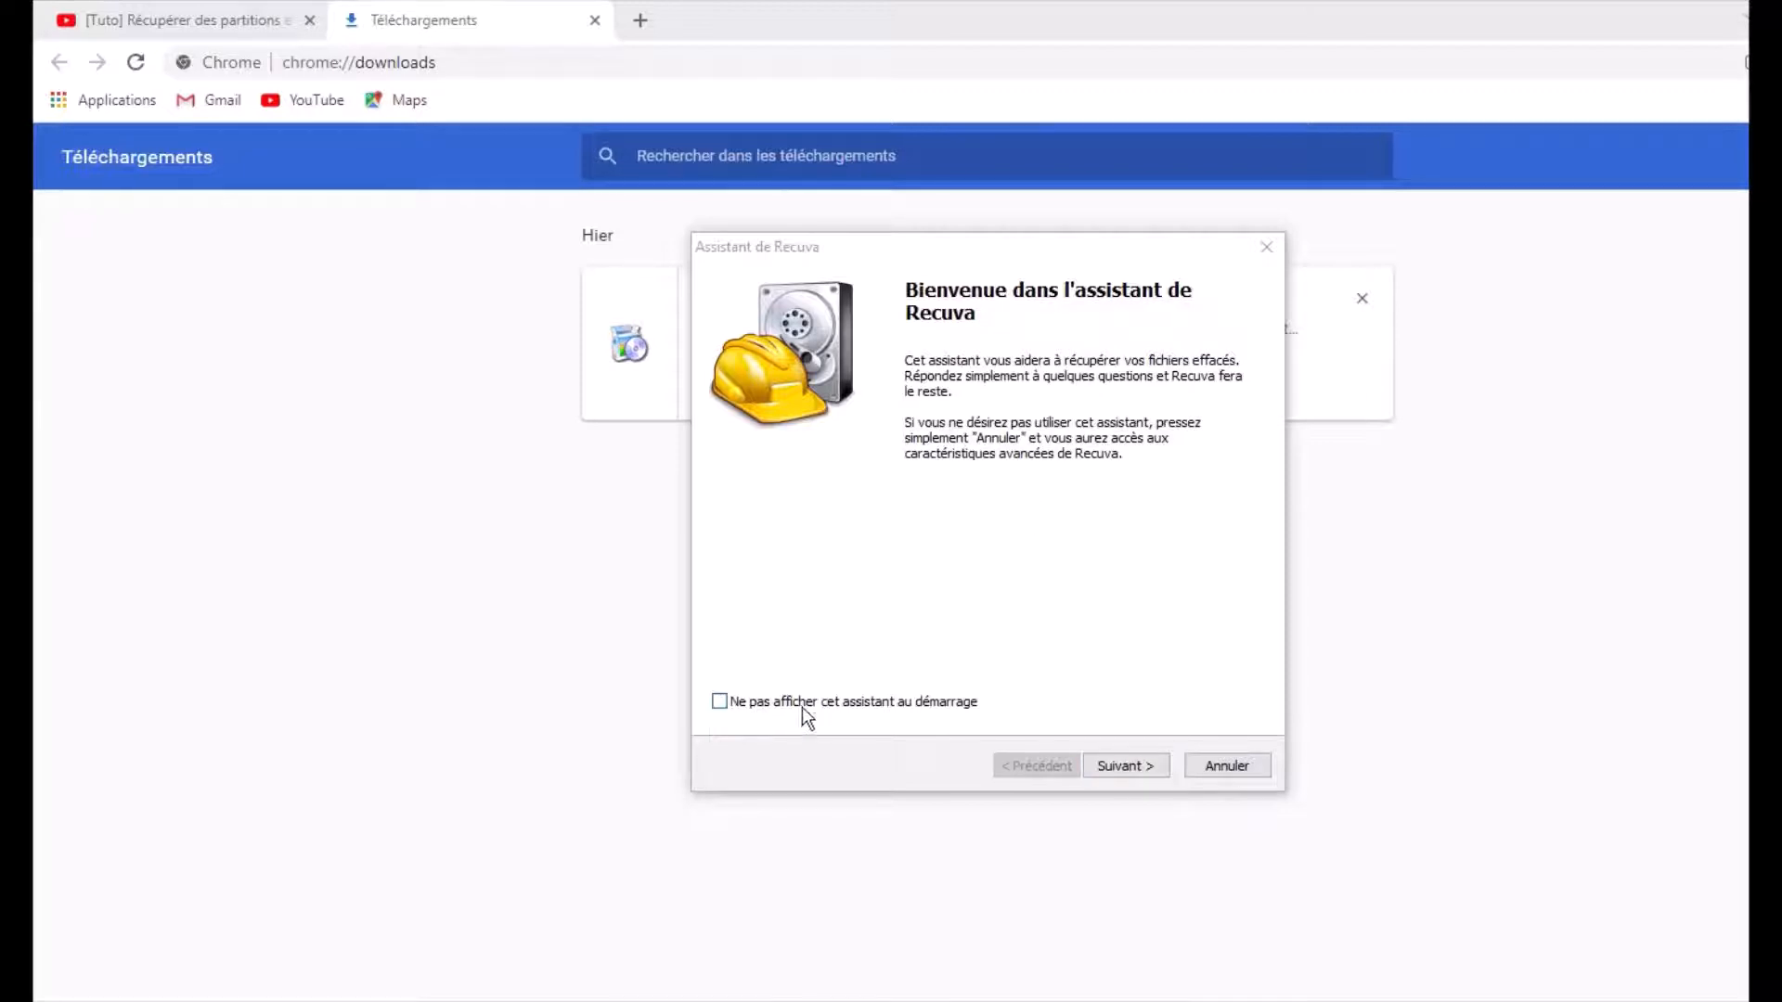
Step: Start the Recuva assistant and choose all files (Tous les fichiers) as the file type to recover
click(1126, 766)
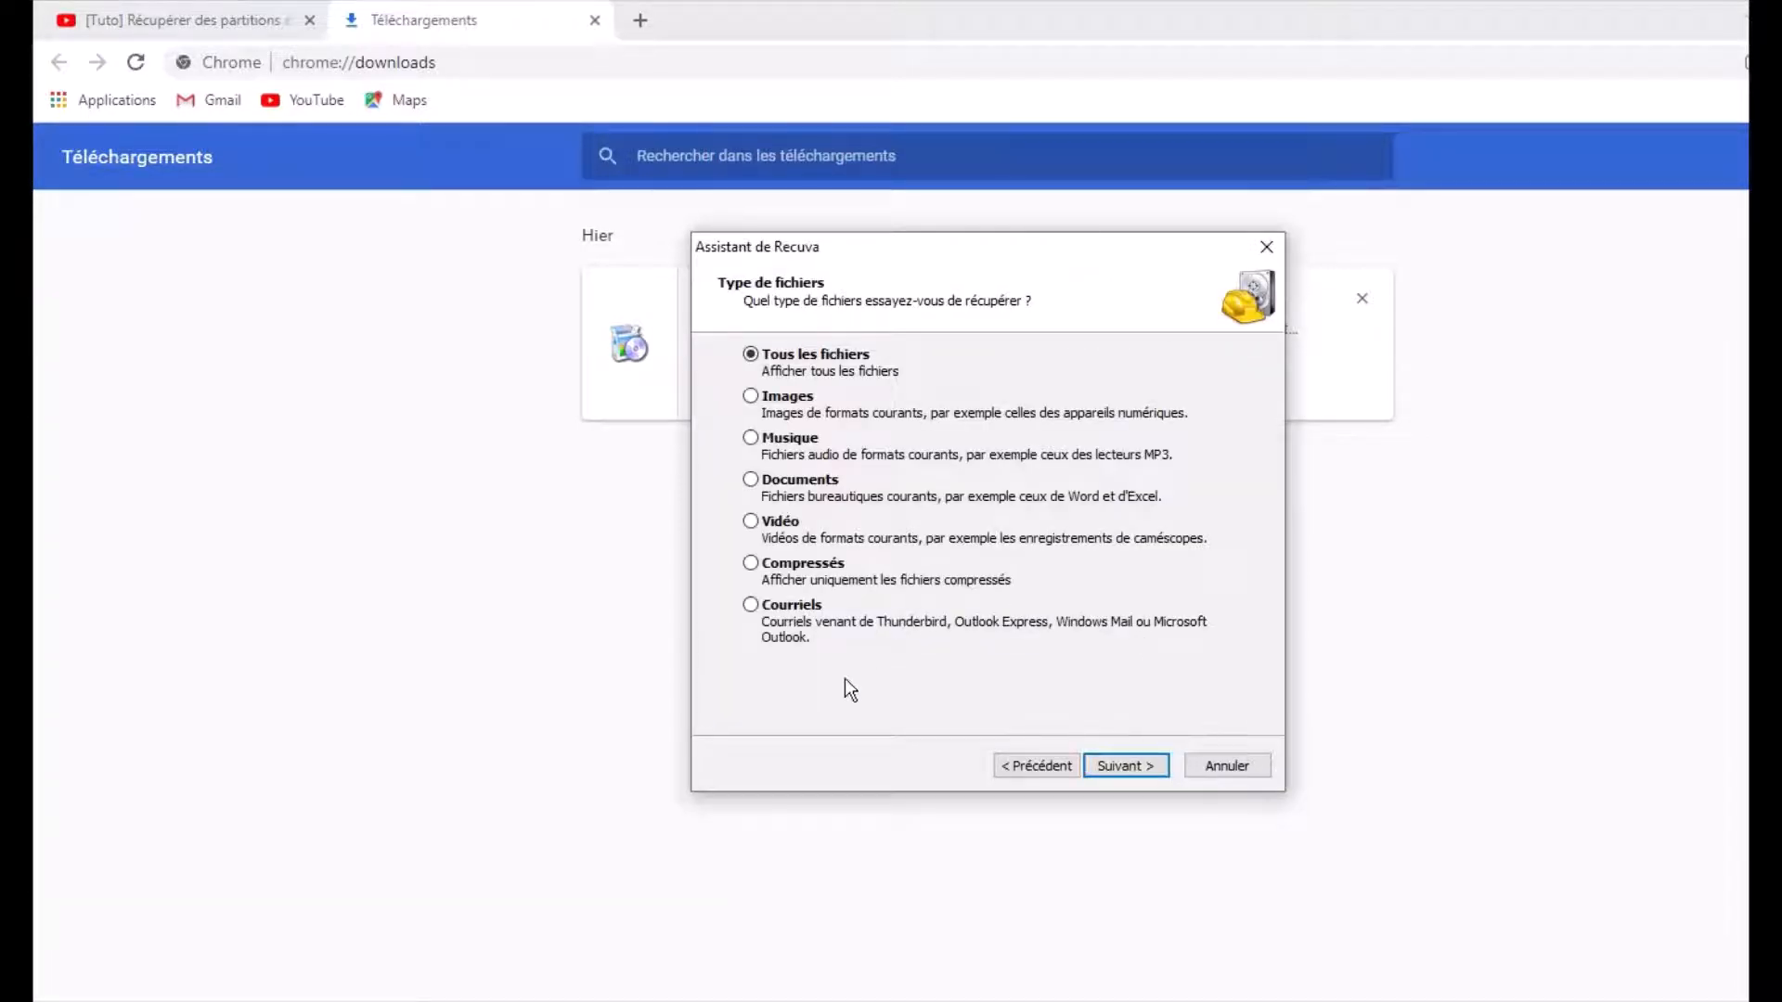
click(750, 354)
click(1143, 766)
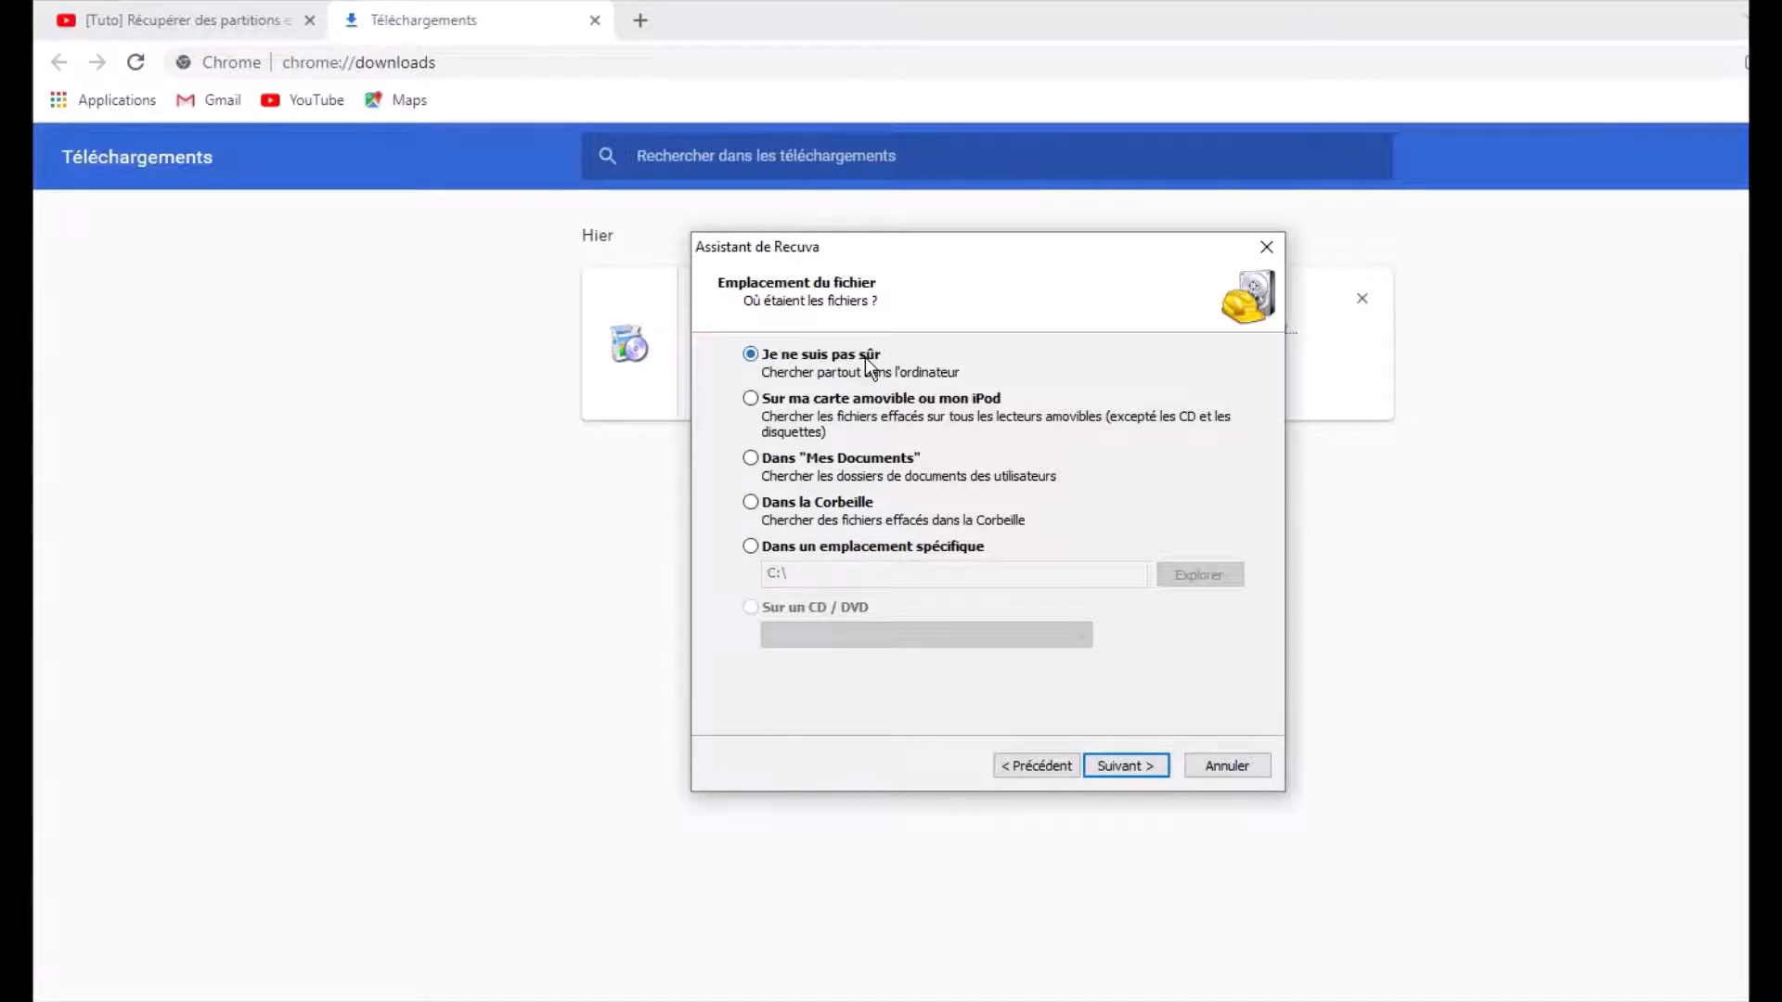
Step: Set the search location to a specific place, the USB drive clé essai test (H:)
click(759, 546)
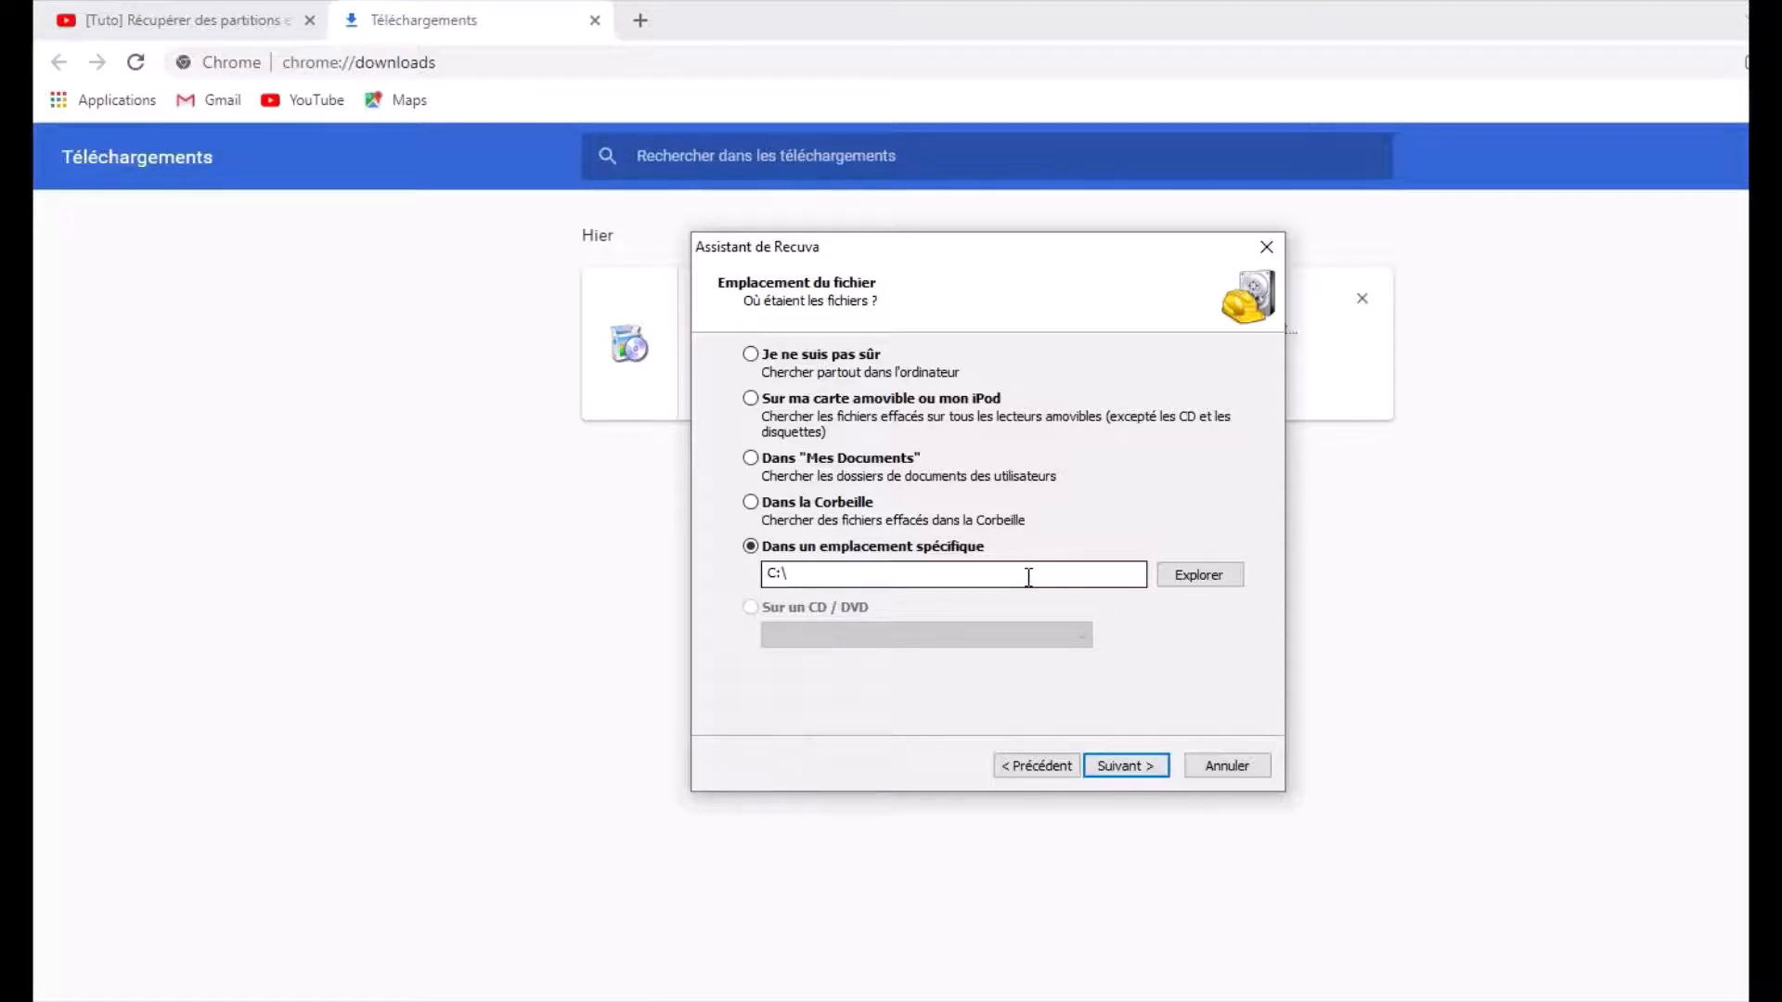
click(1171, 572)
scroll(1172, 560, down, 1)
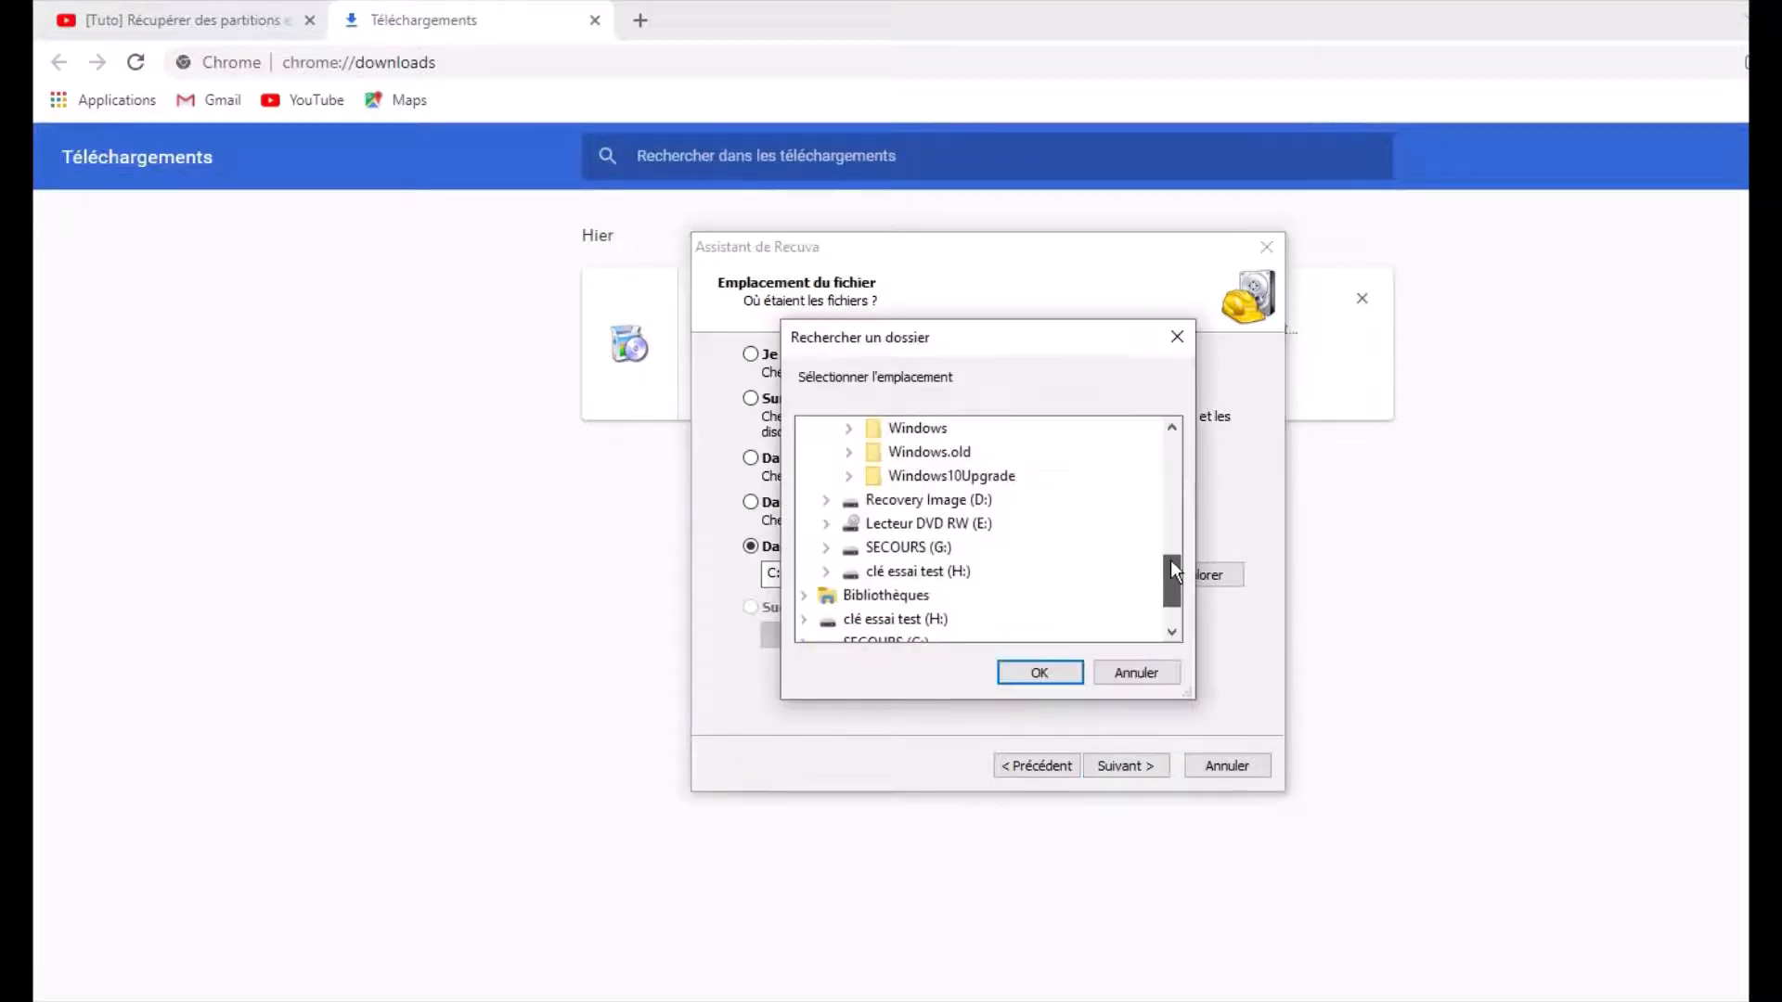
click(914, 572)
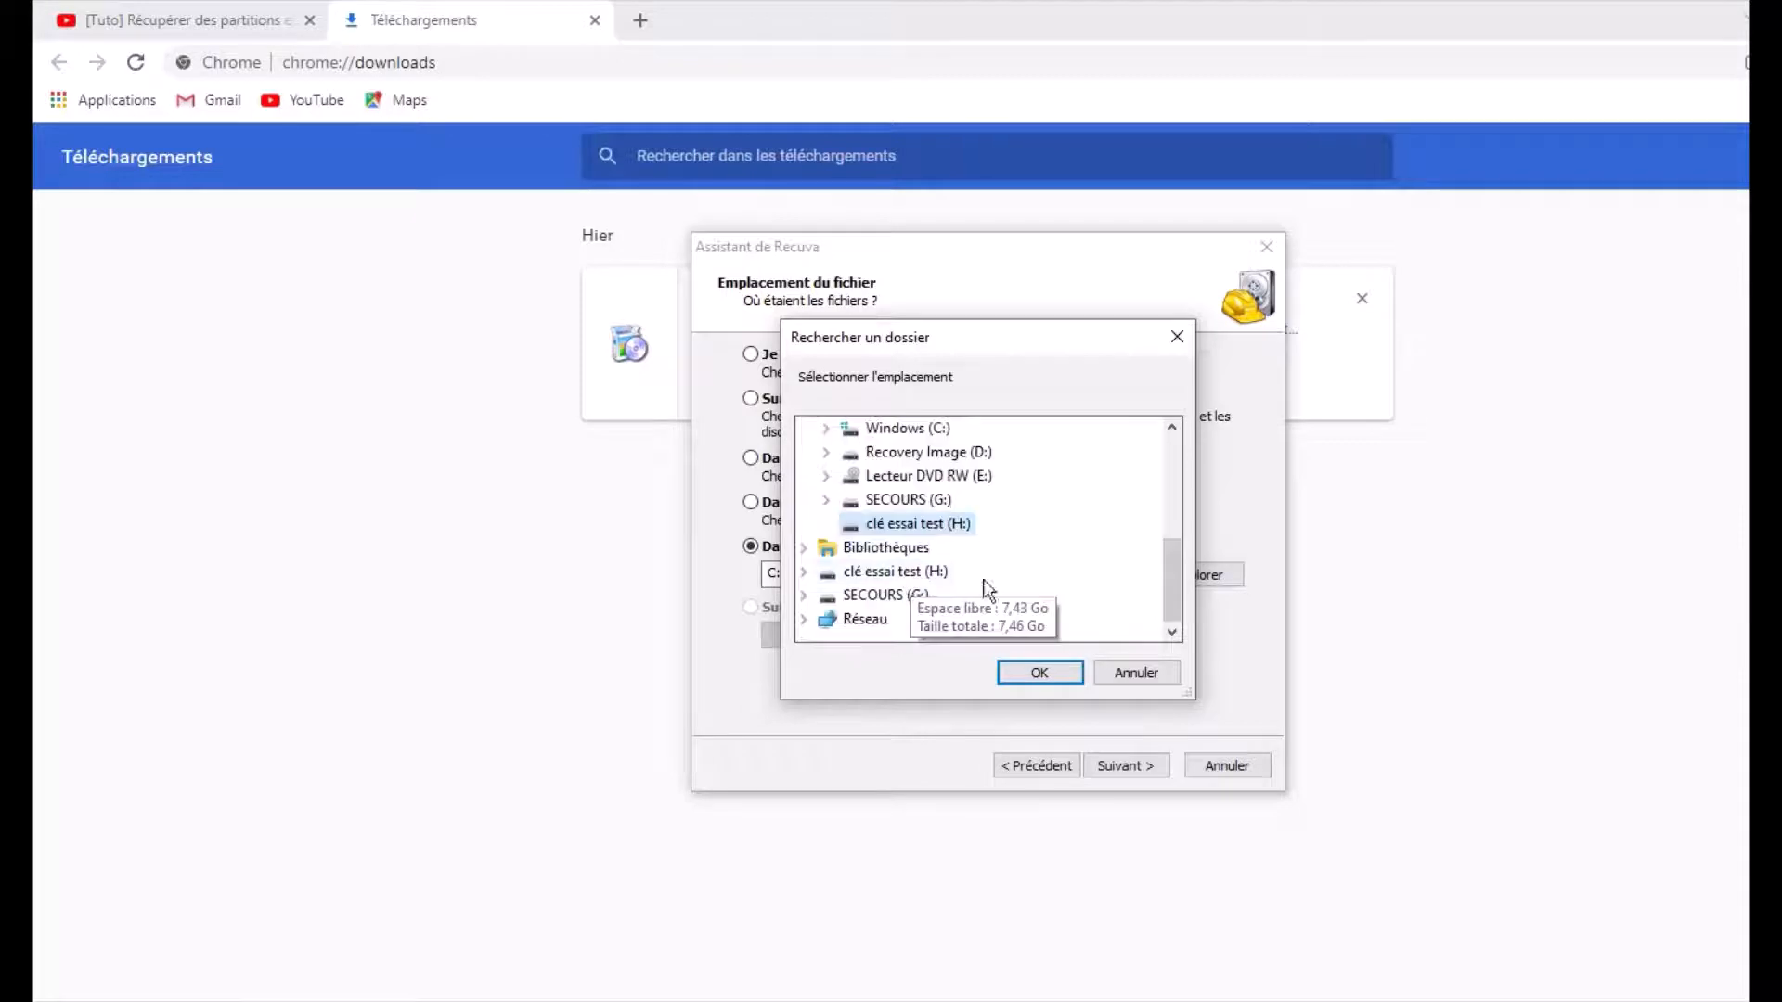
click(1039, 672)
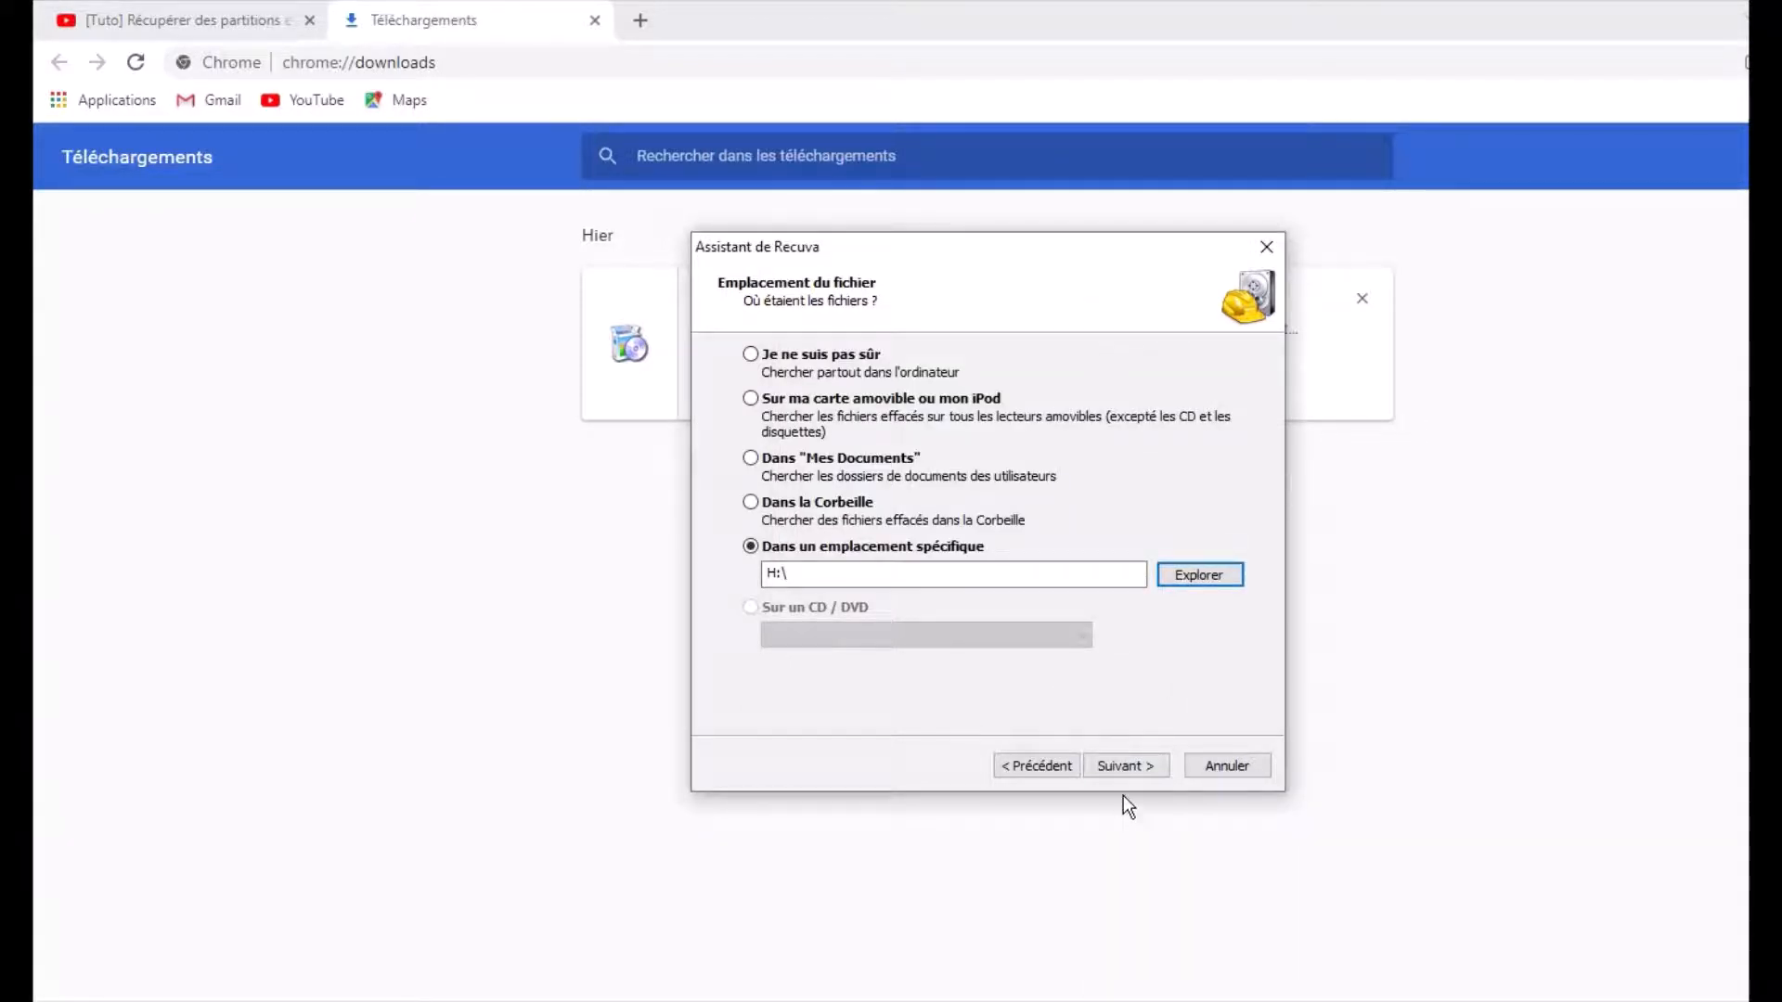
Step: Run the scan of the H: drive and accept the in-depth analysis
click(1123, 768)
click(1126, 765)
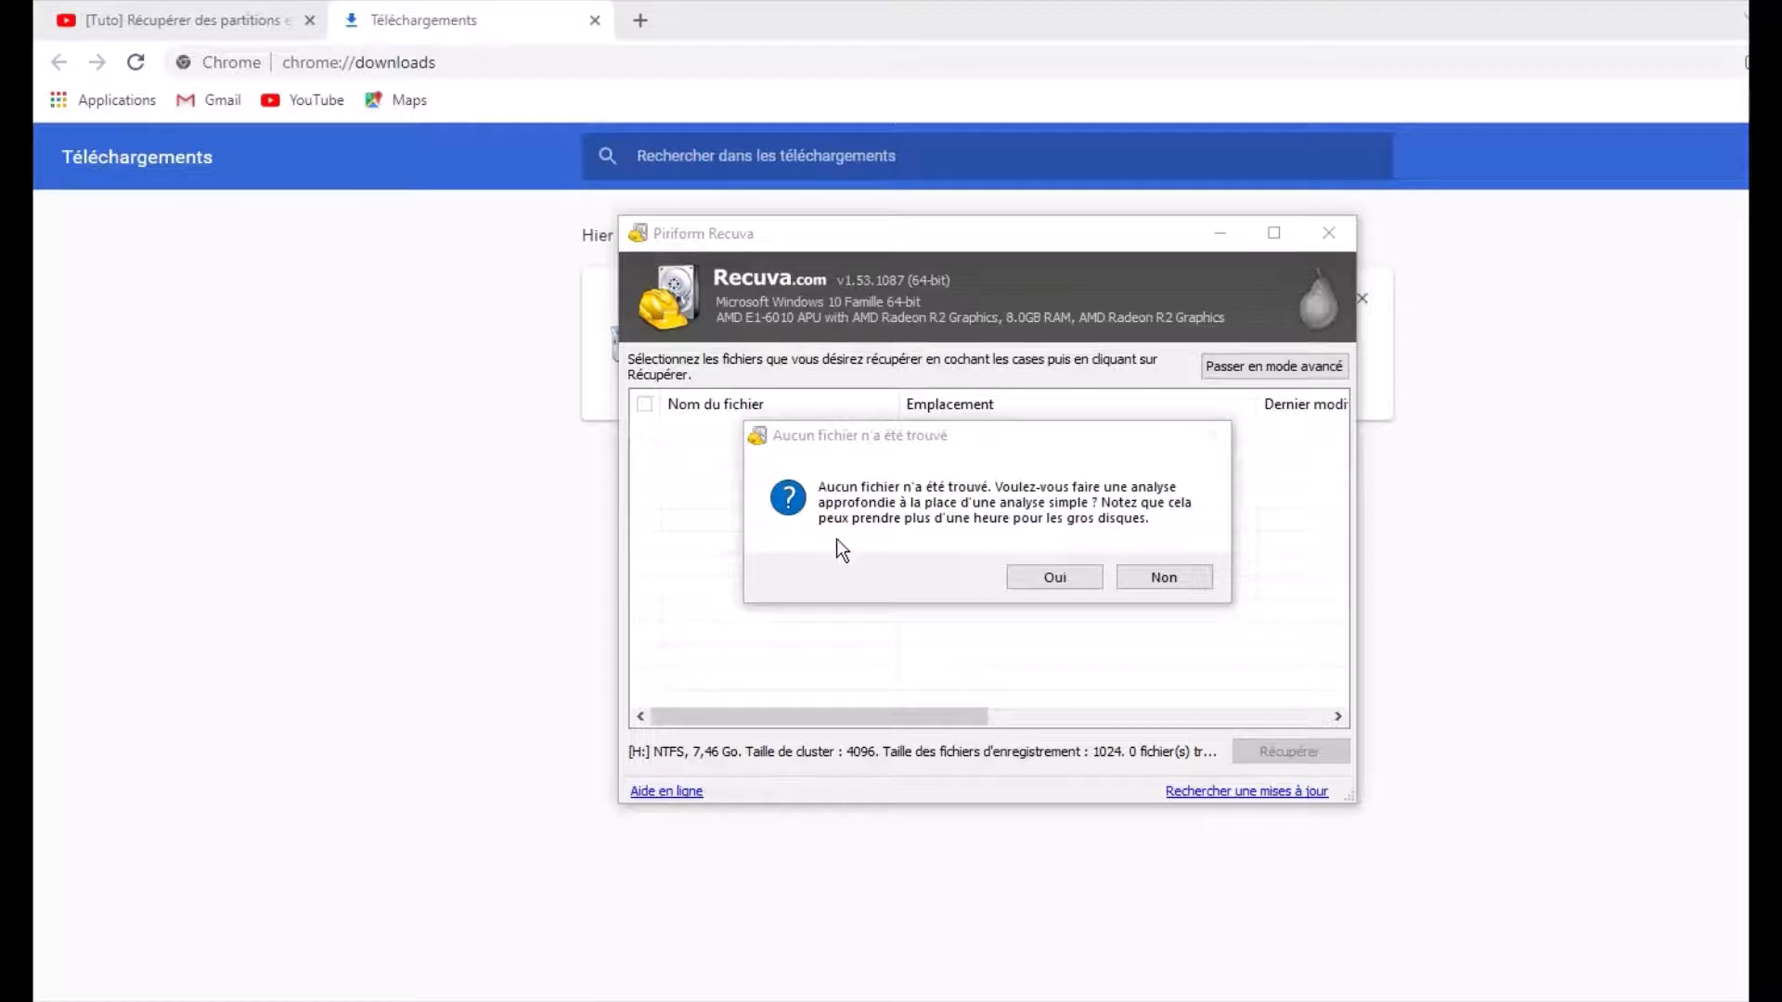
click(1044, 583)
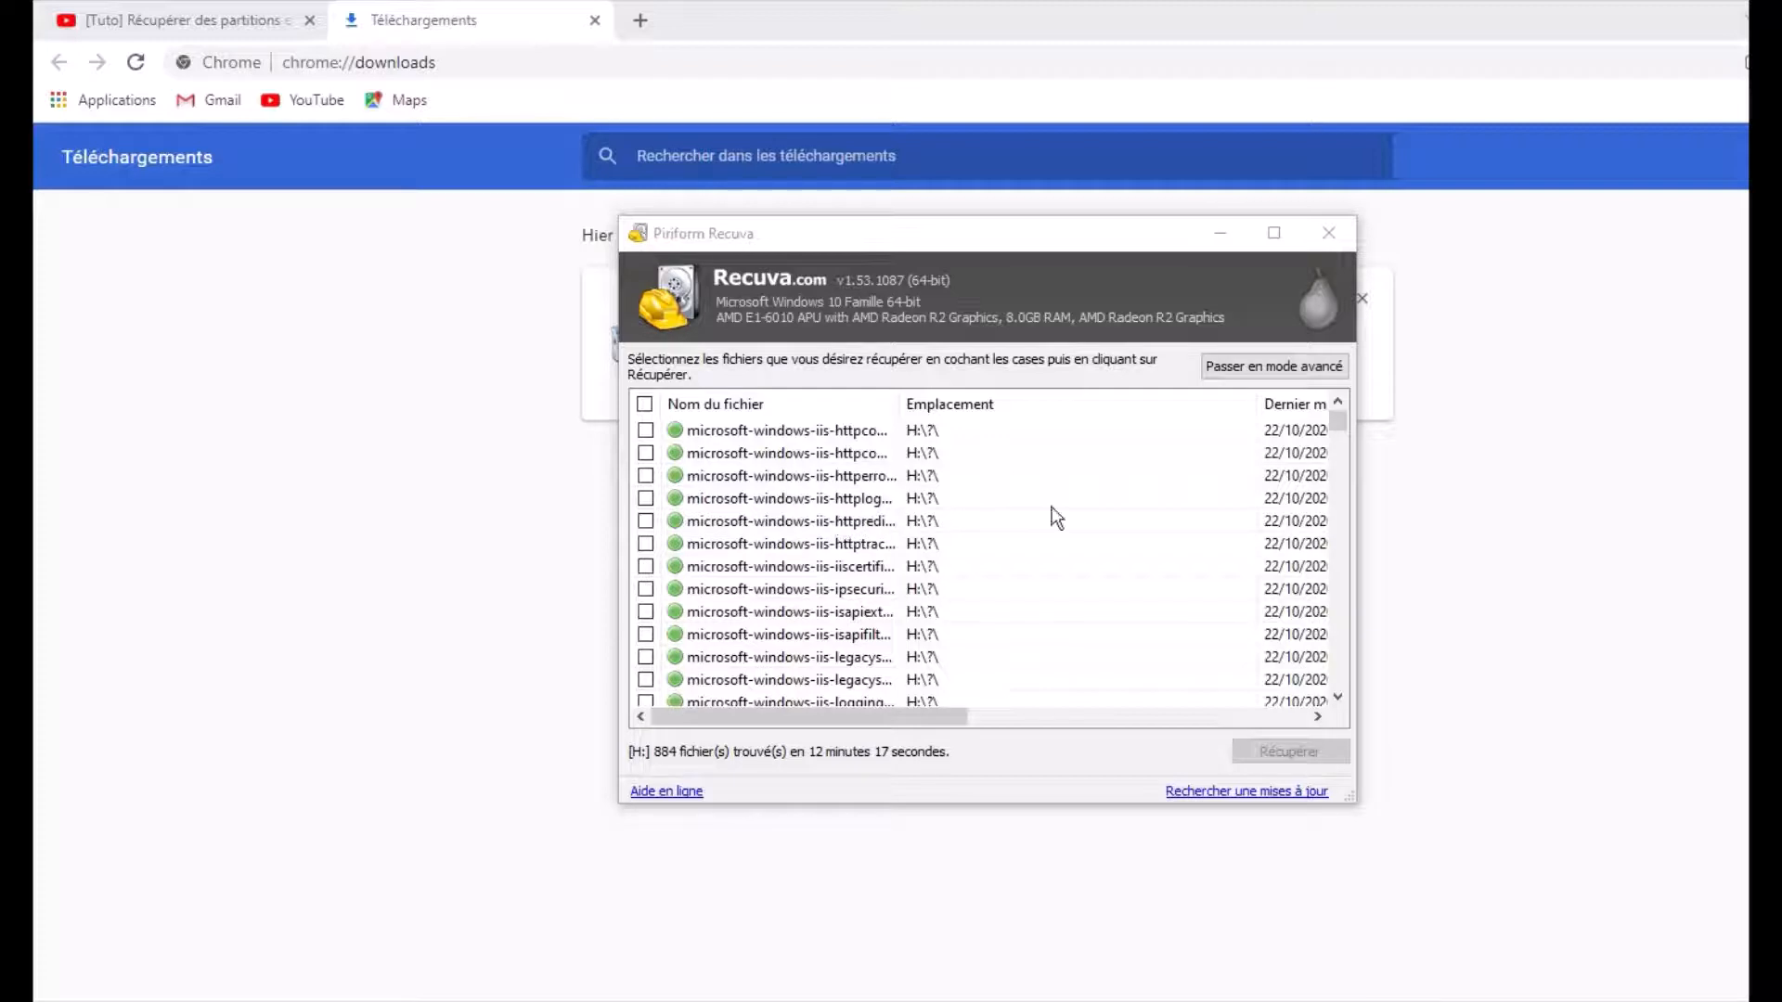
Step: Find Soprano - Meskine.mp3 among the found files and mark it for recovery
click(1336, 696)
drag(1337, 697, 1337, 696)
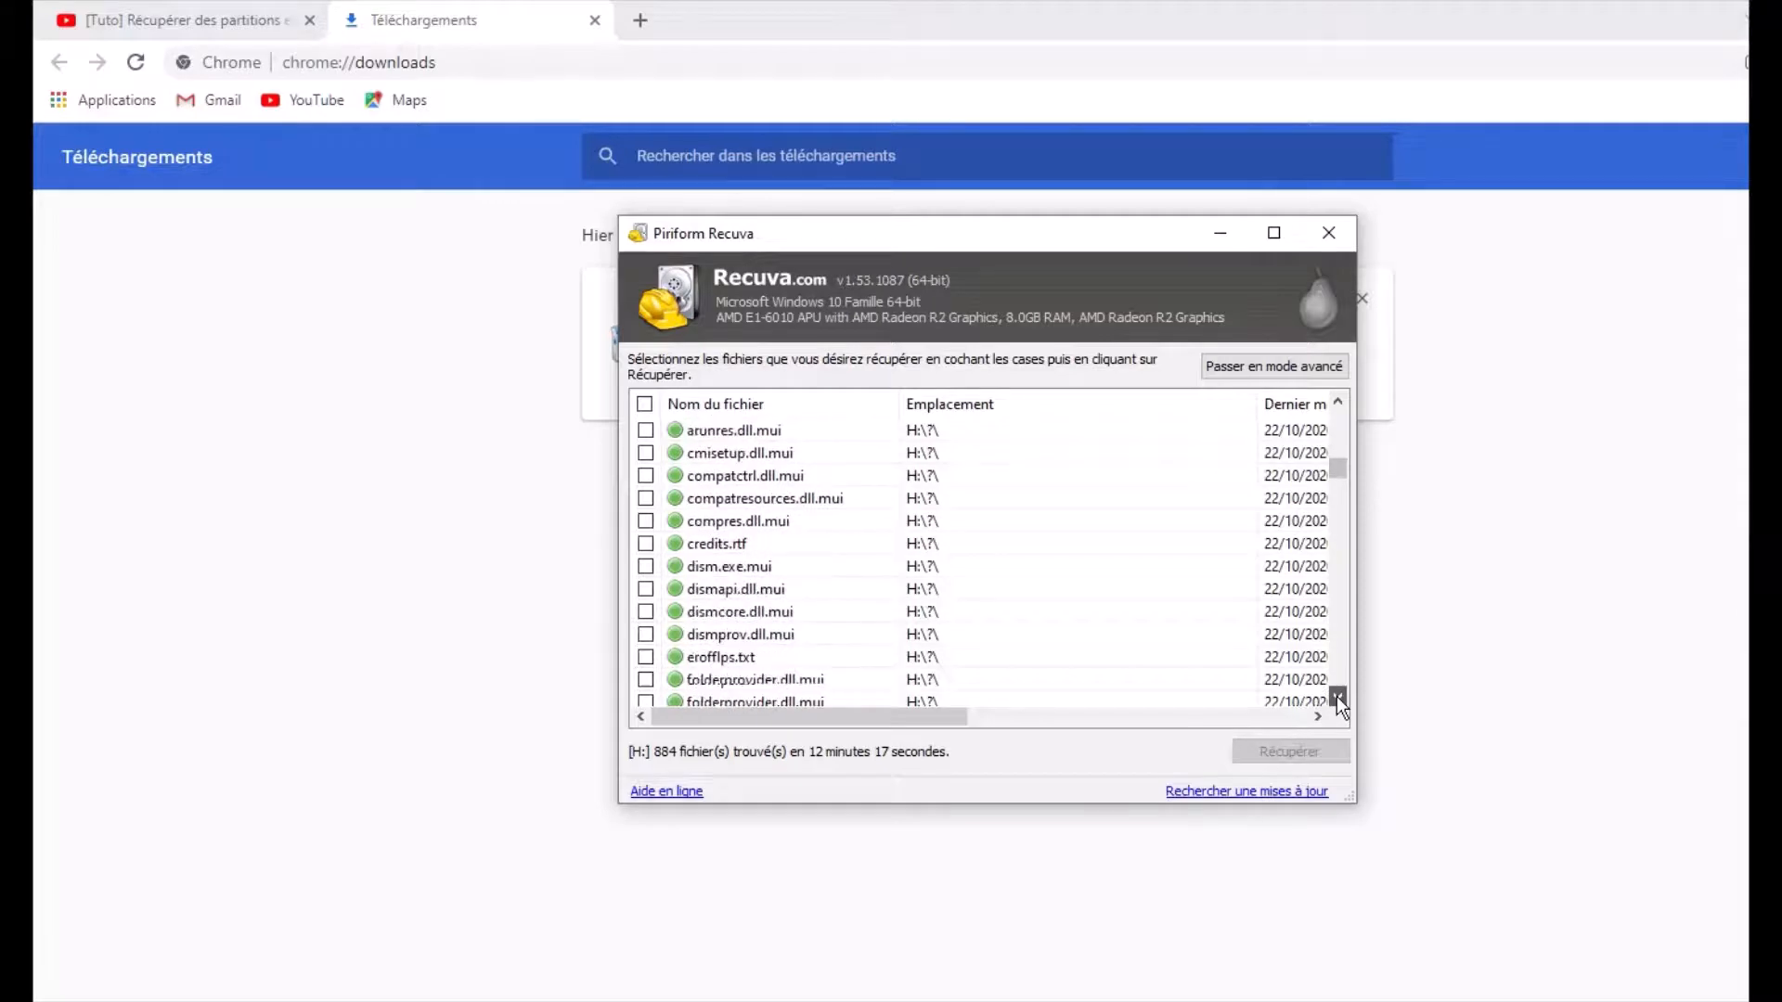
drag(1337, 696, 1337, 696)
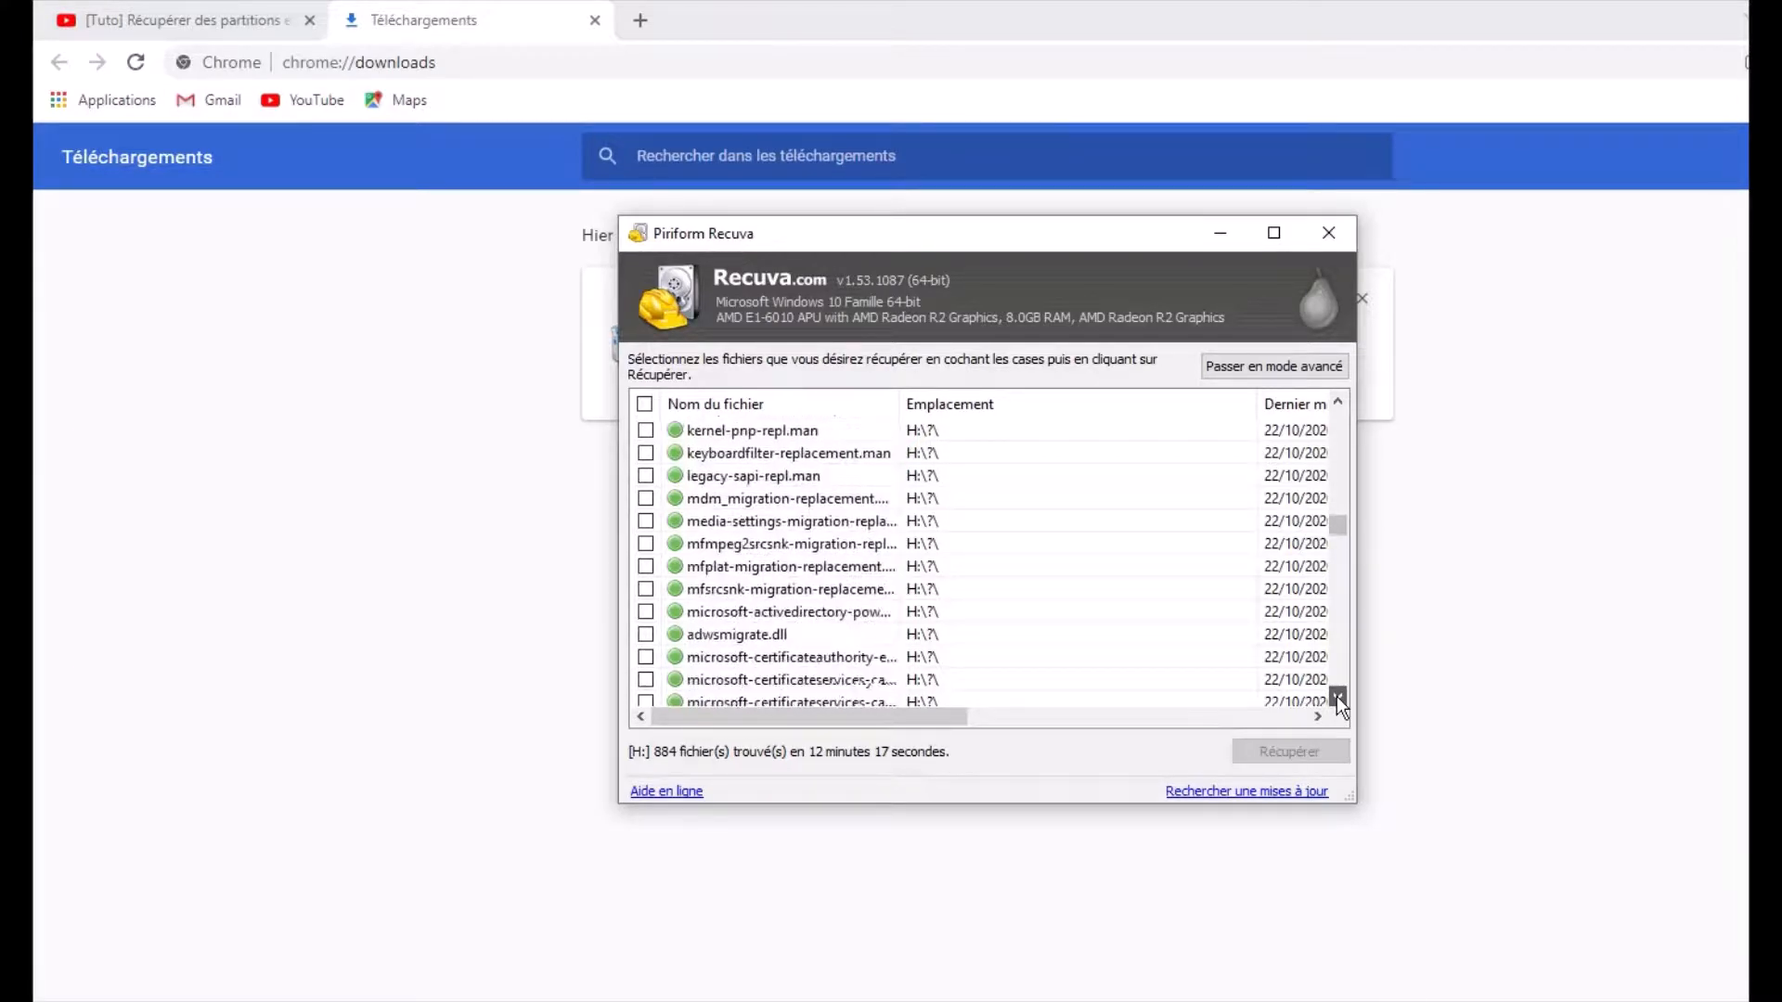
drag(1337, 696, 1336, 696)
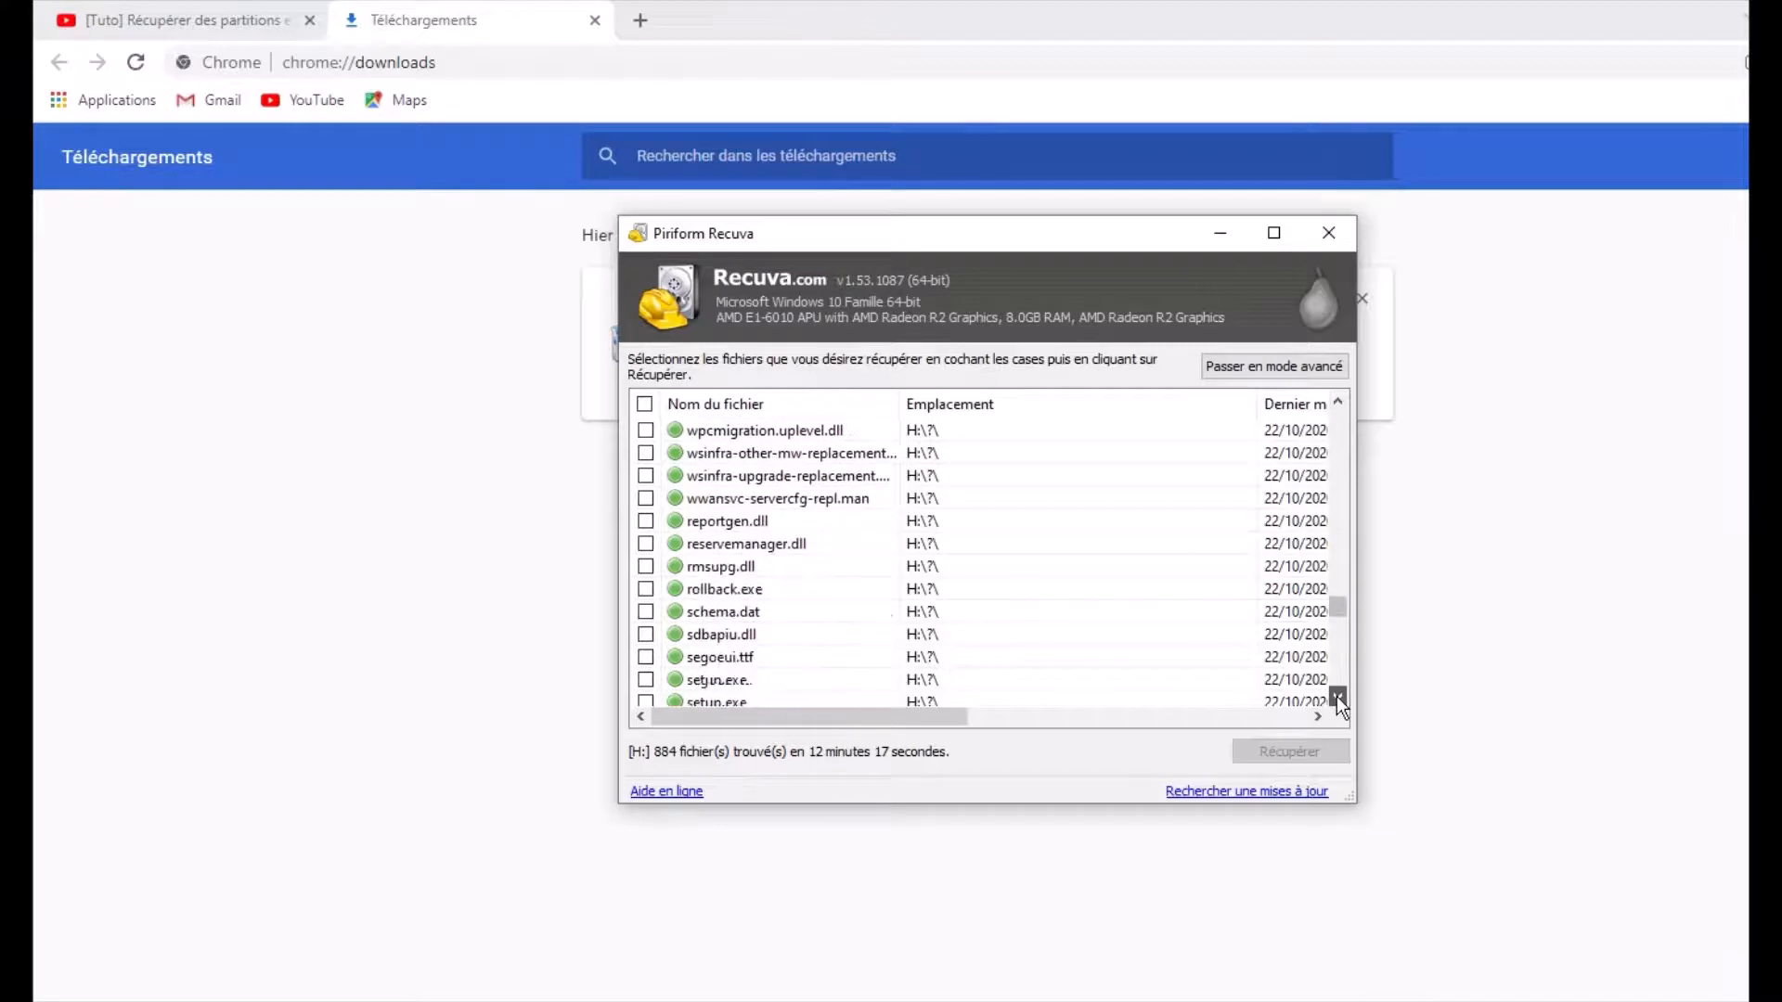
click(1337, 696)
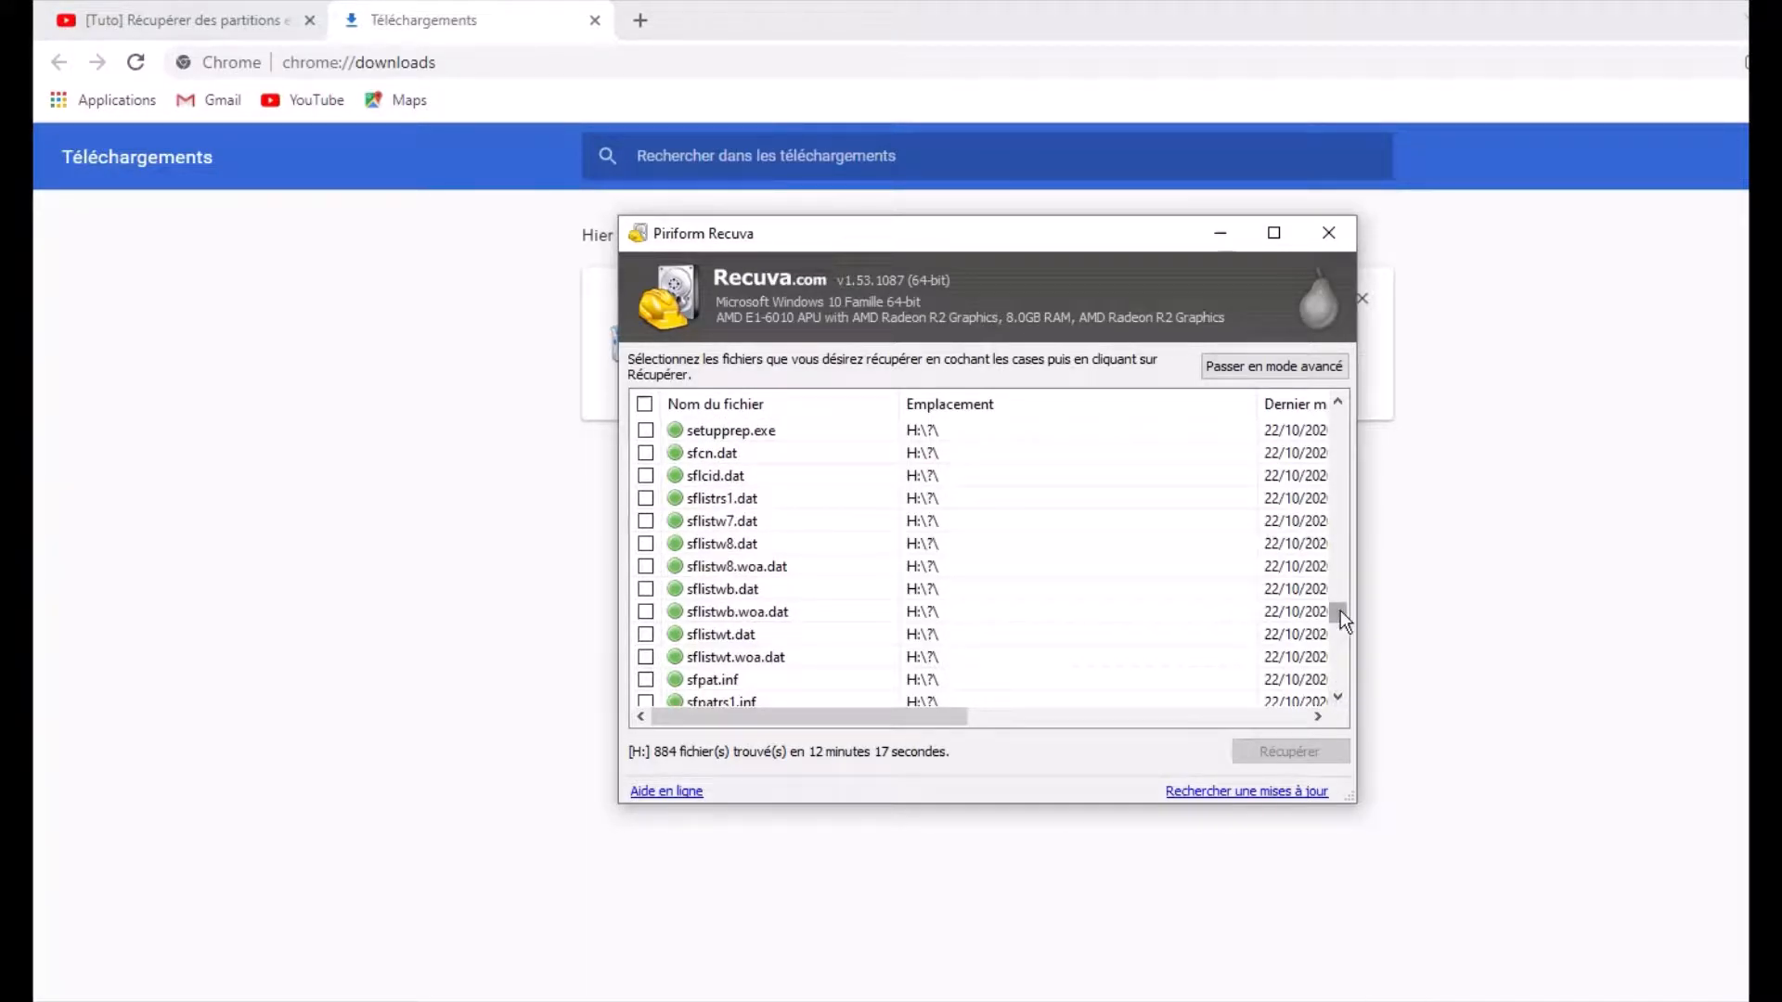
drag(1340, 612, 1344, 648)
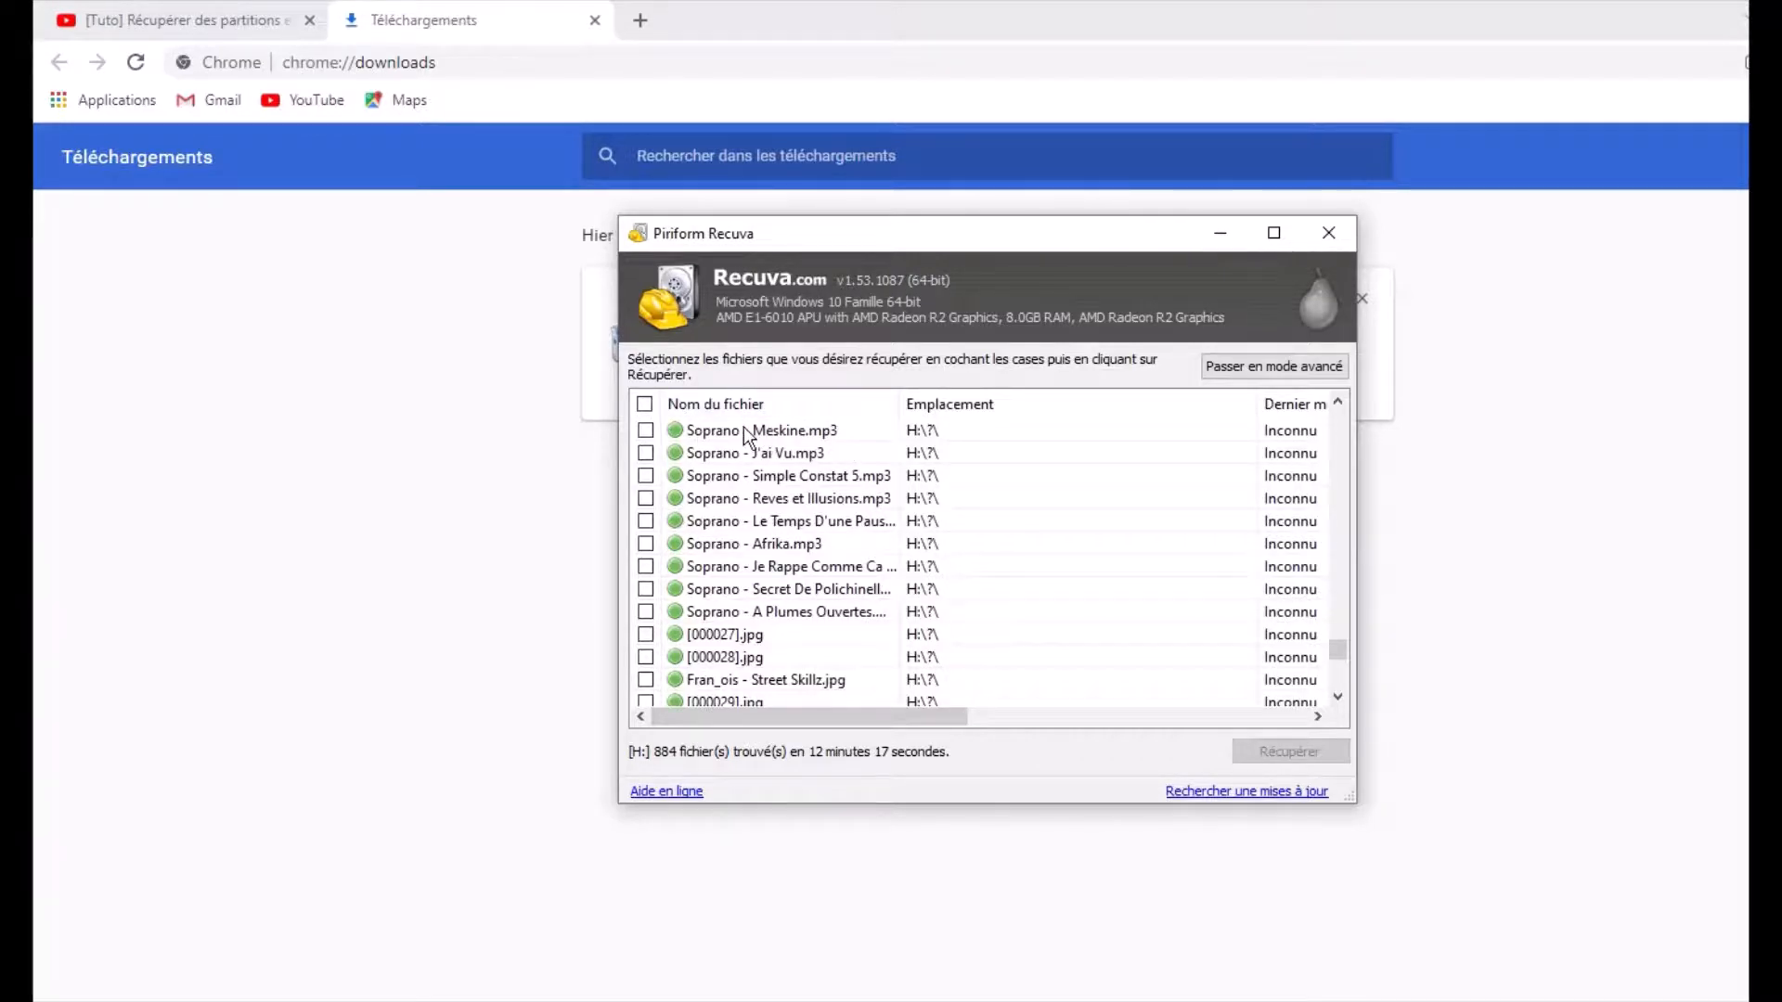
click(737, 635)
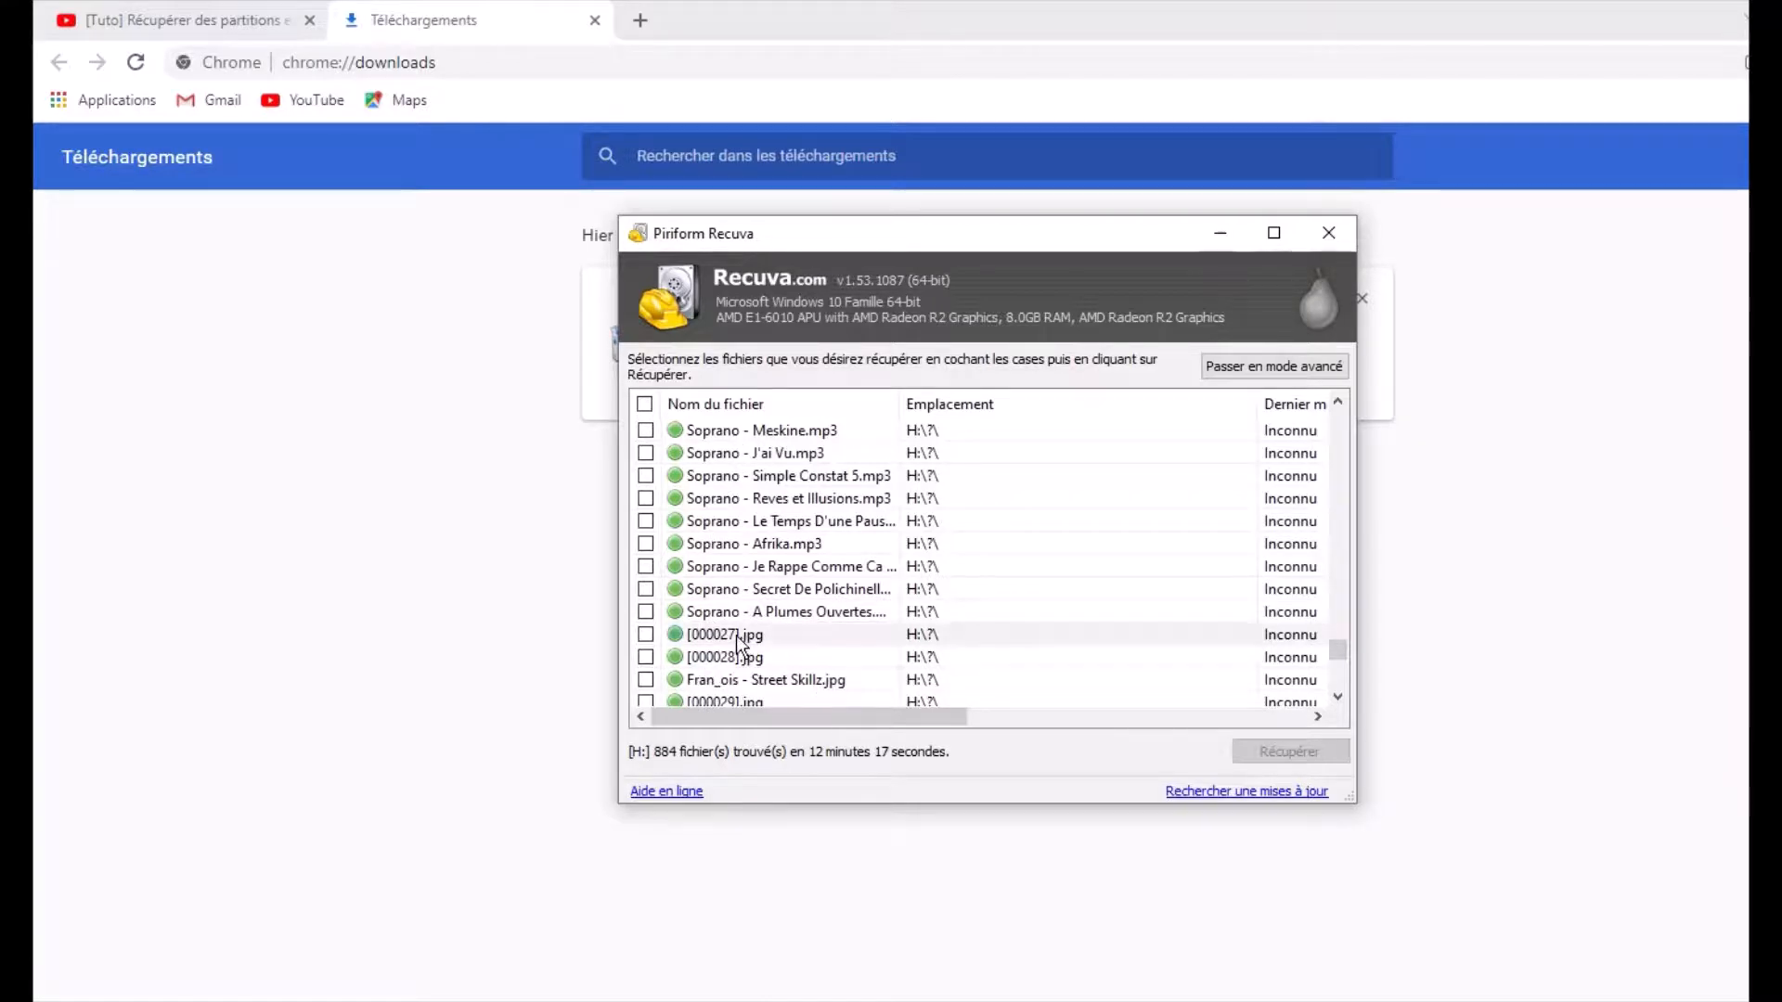
click(727, 432)
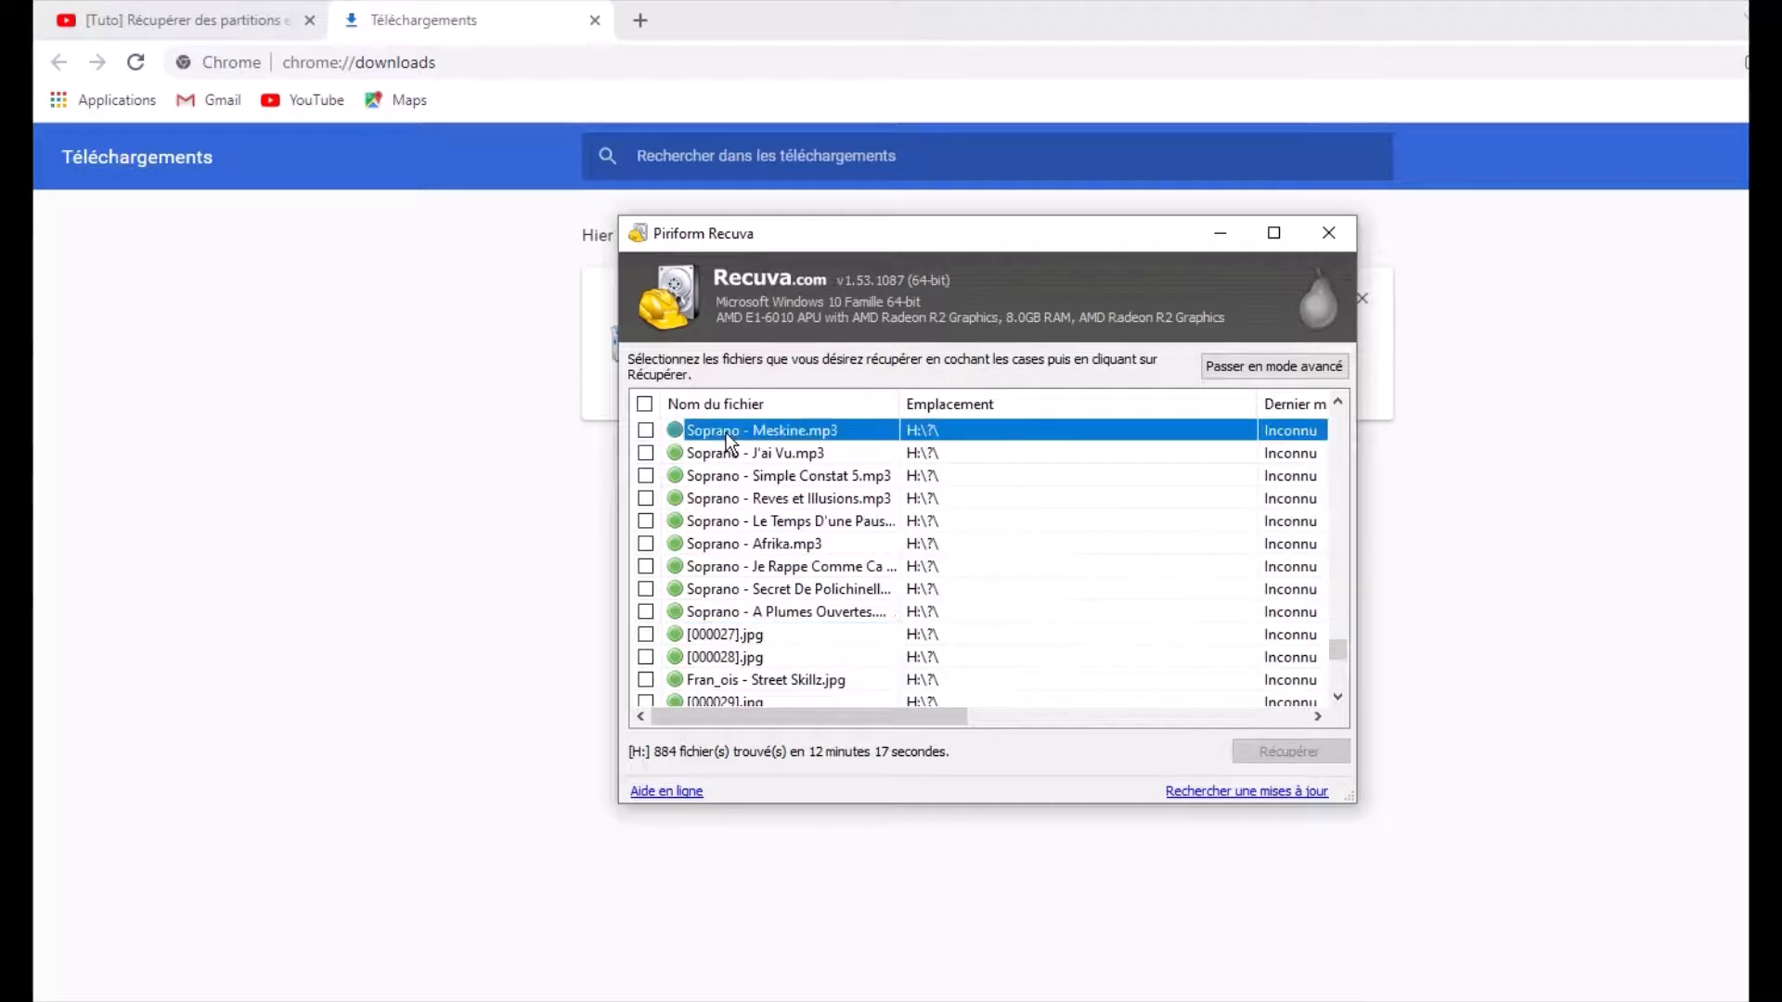
click(645, 430)
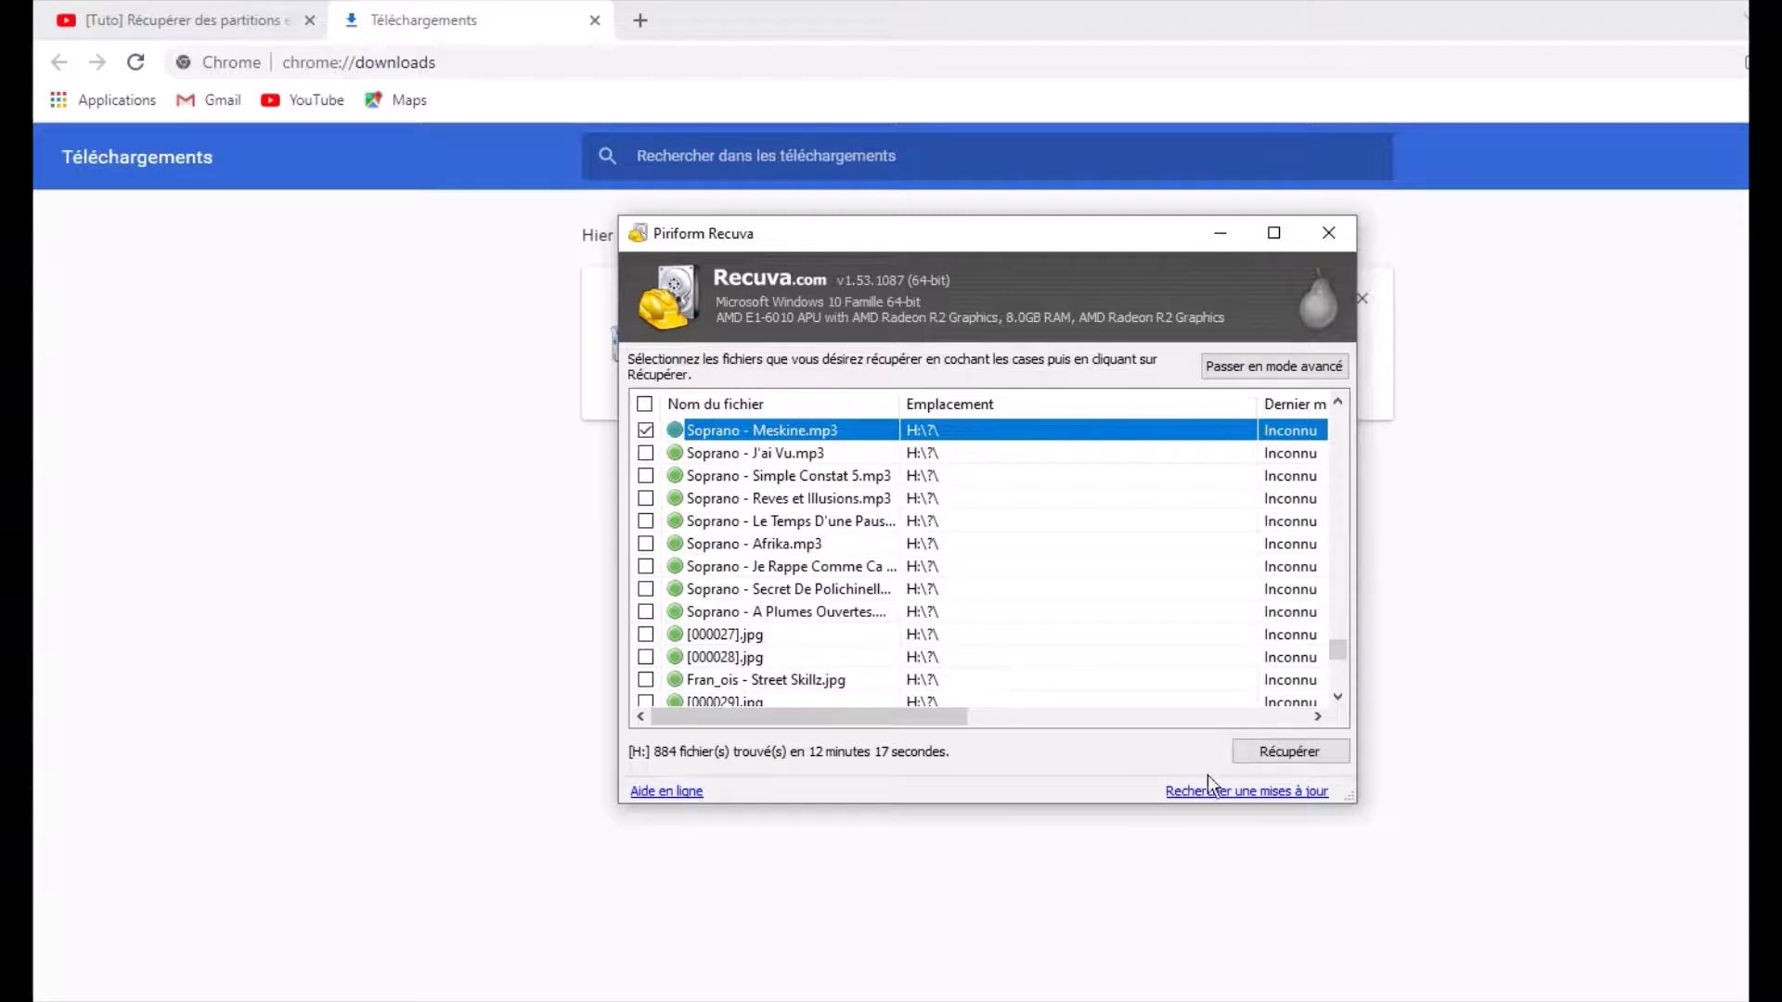
Step: Recover the marked file to the Desktop (Bureau) folder and dismiss the completion report
click(1323, 760)
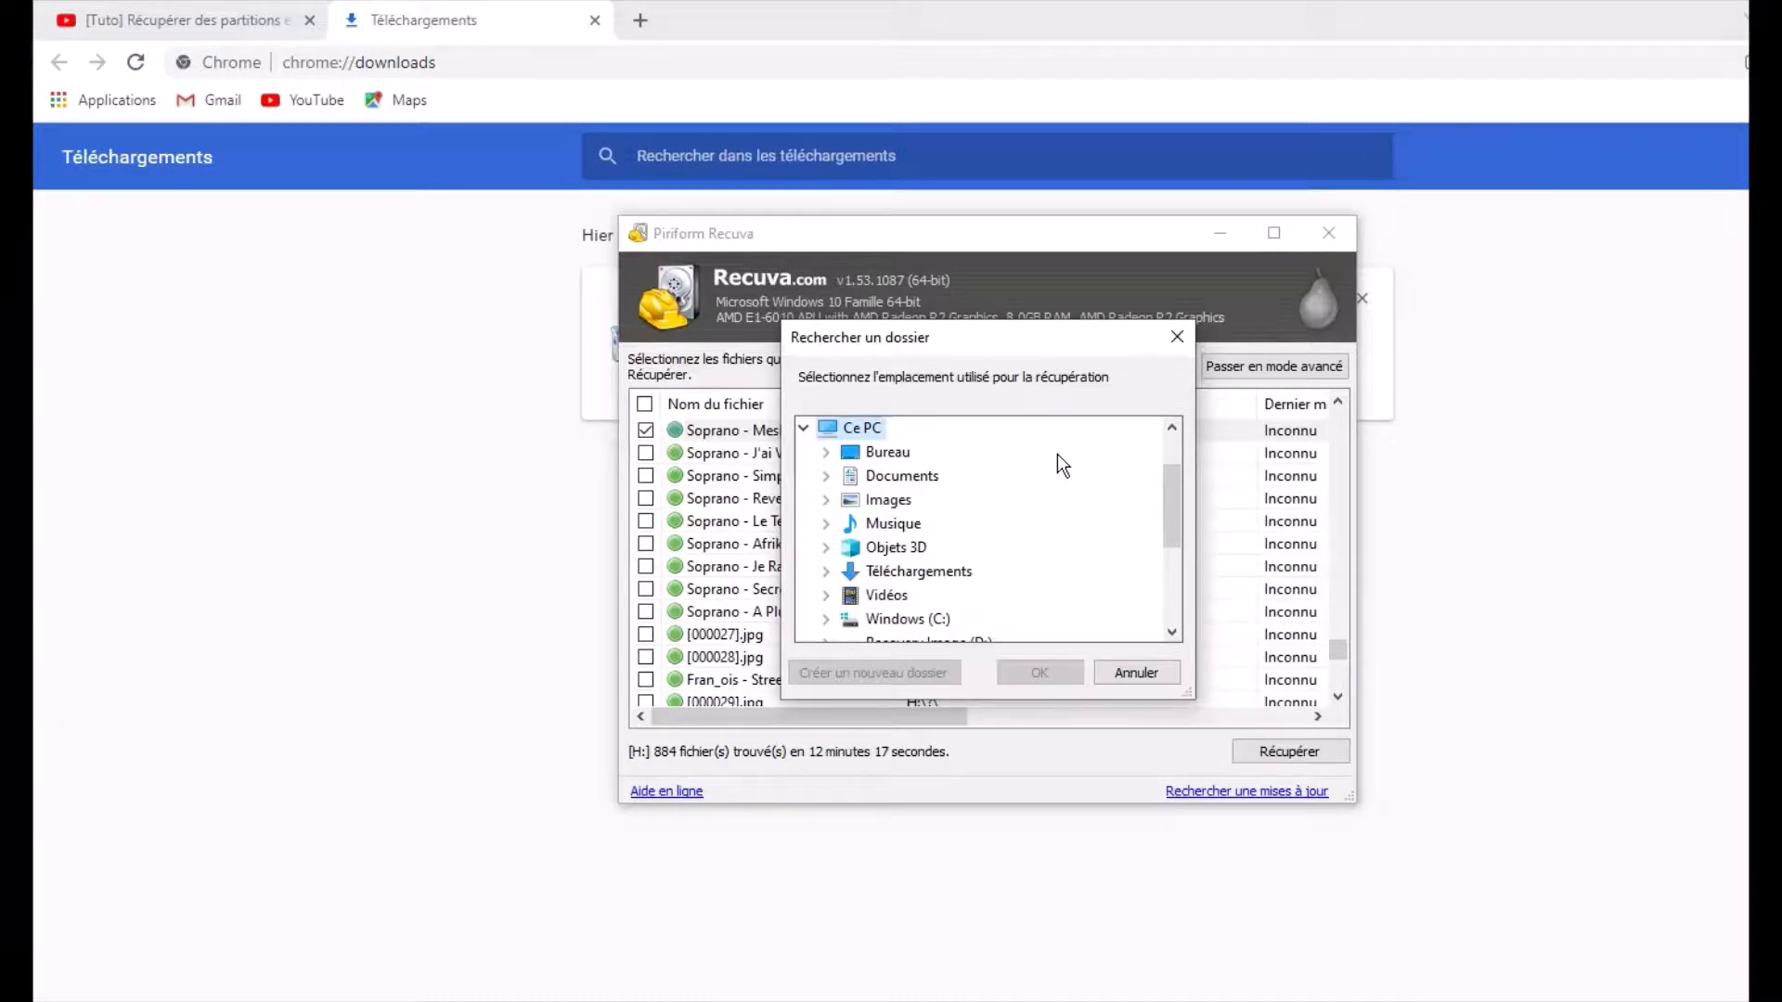
click(889, 455)
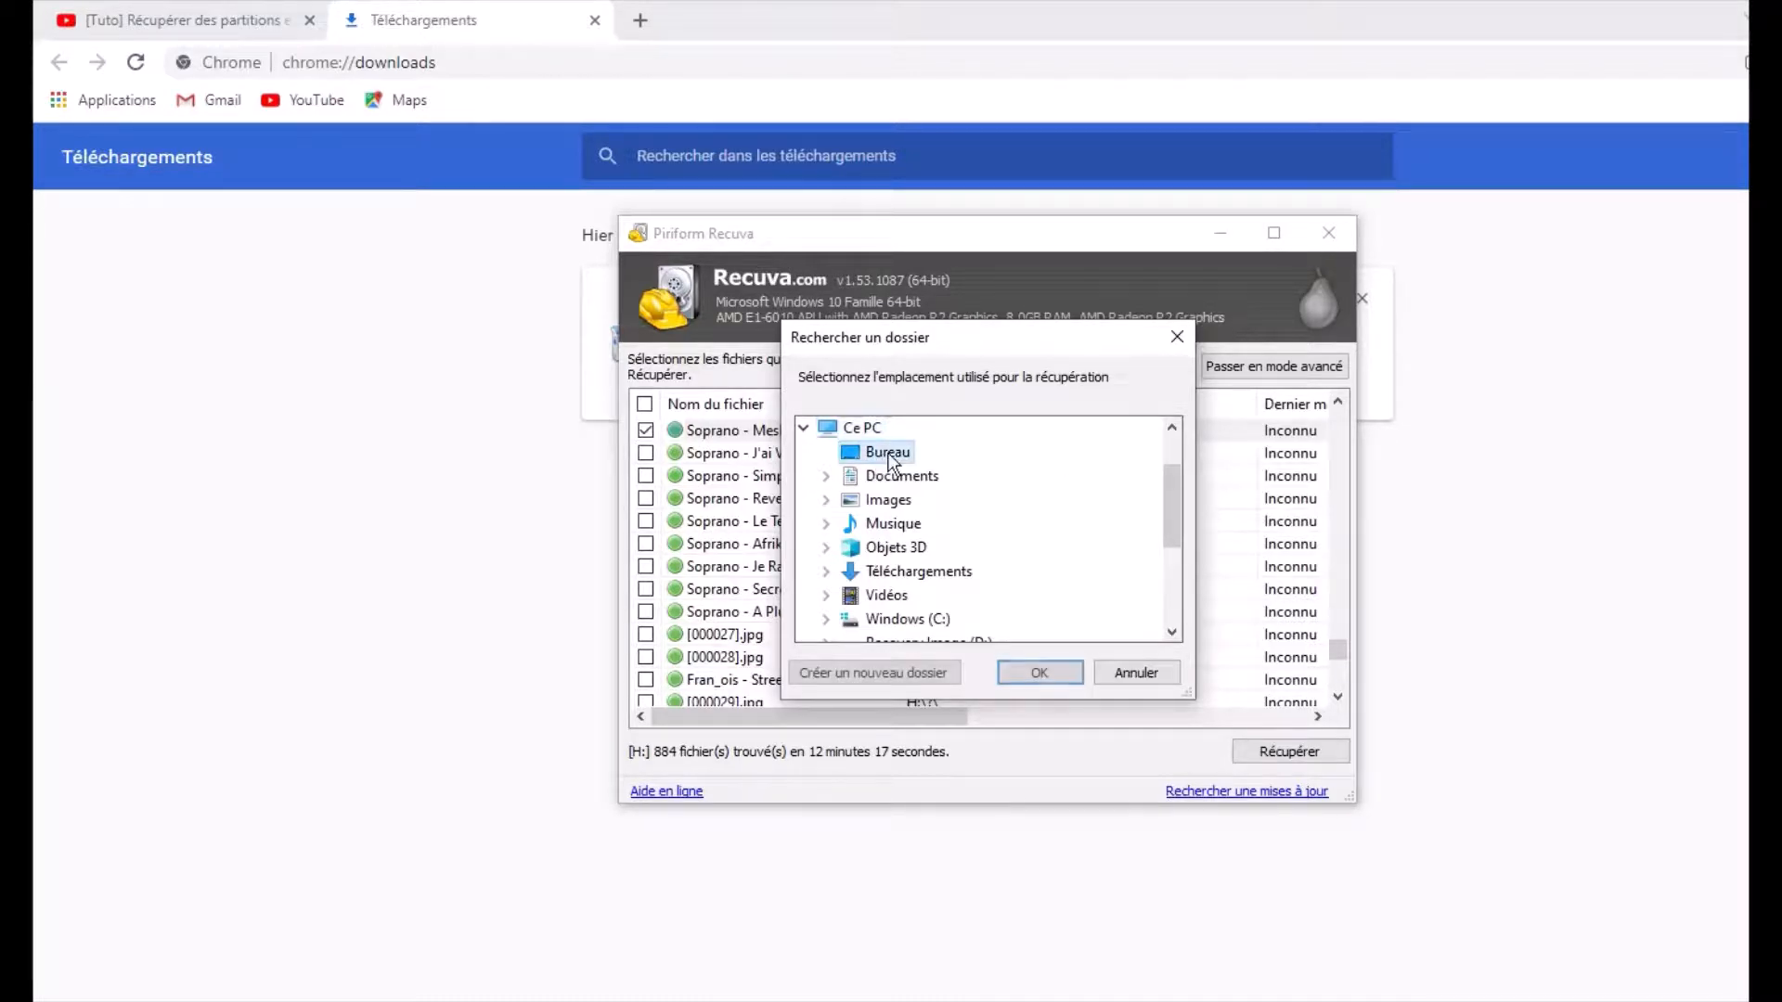
click(1035, 678)
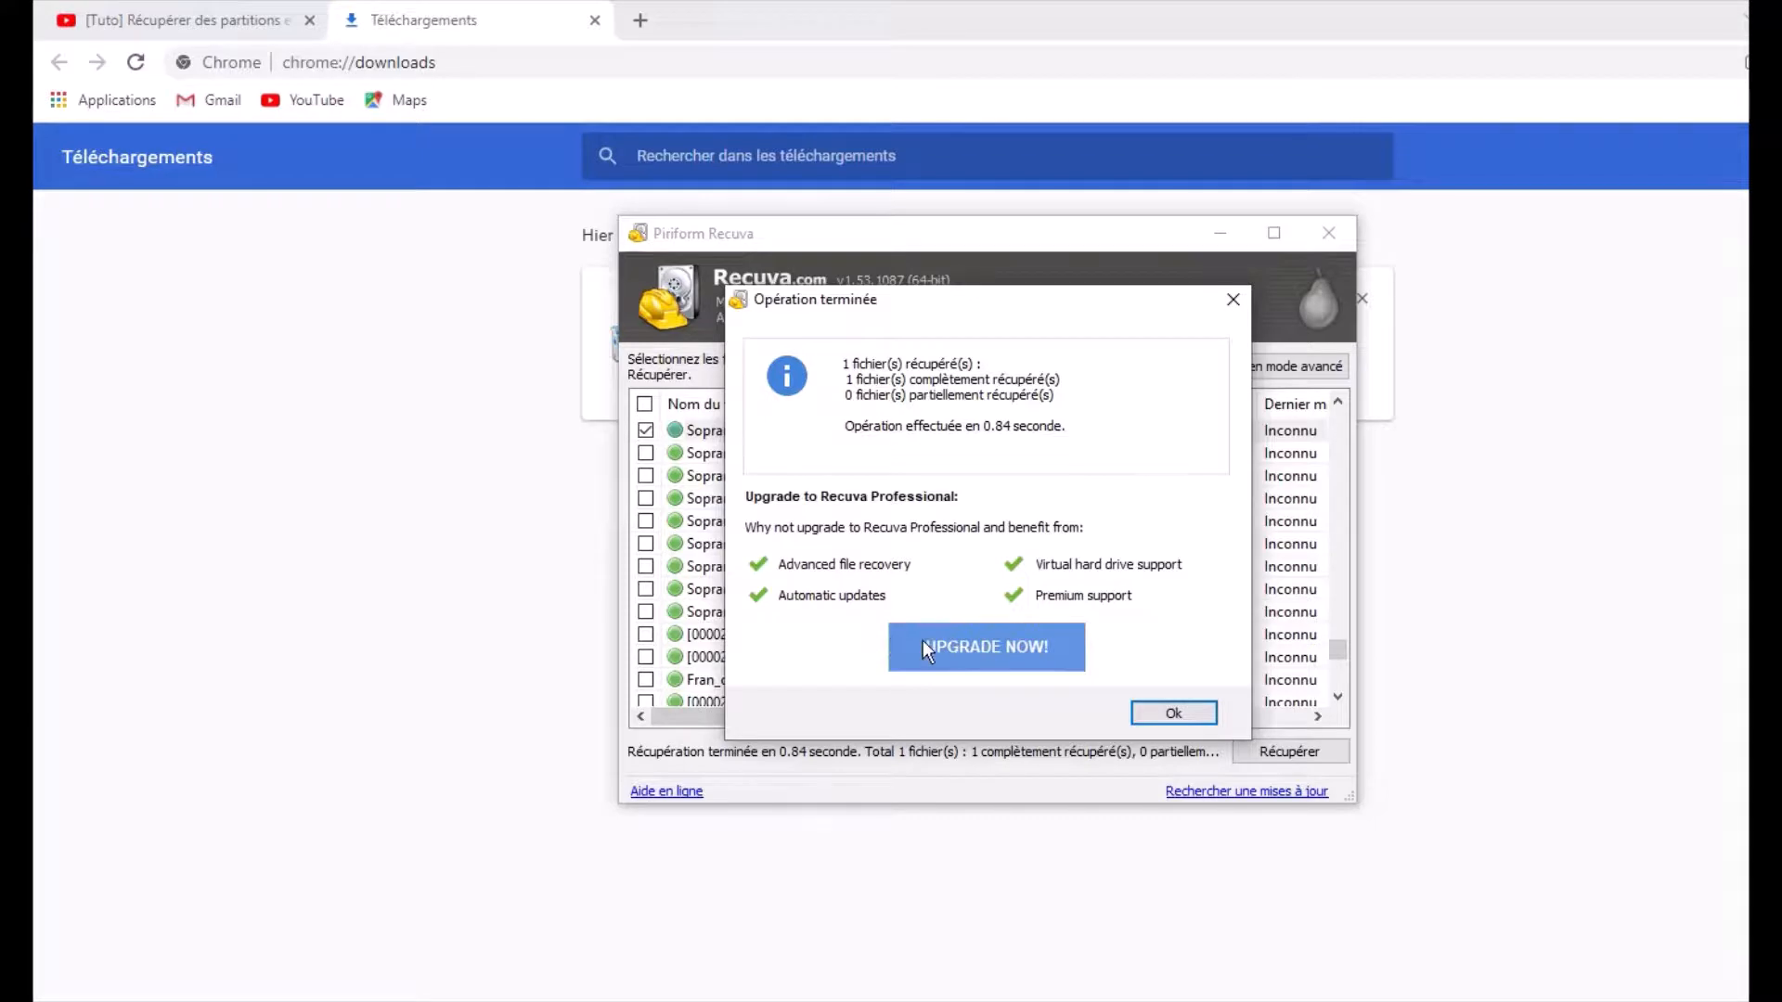
click(1195, 709)
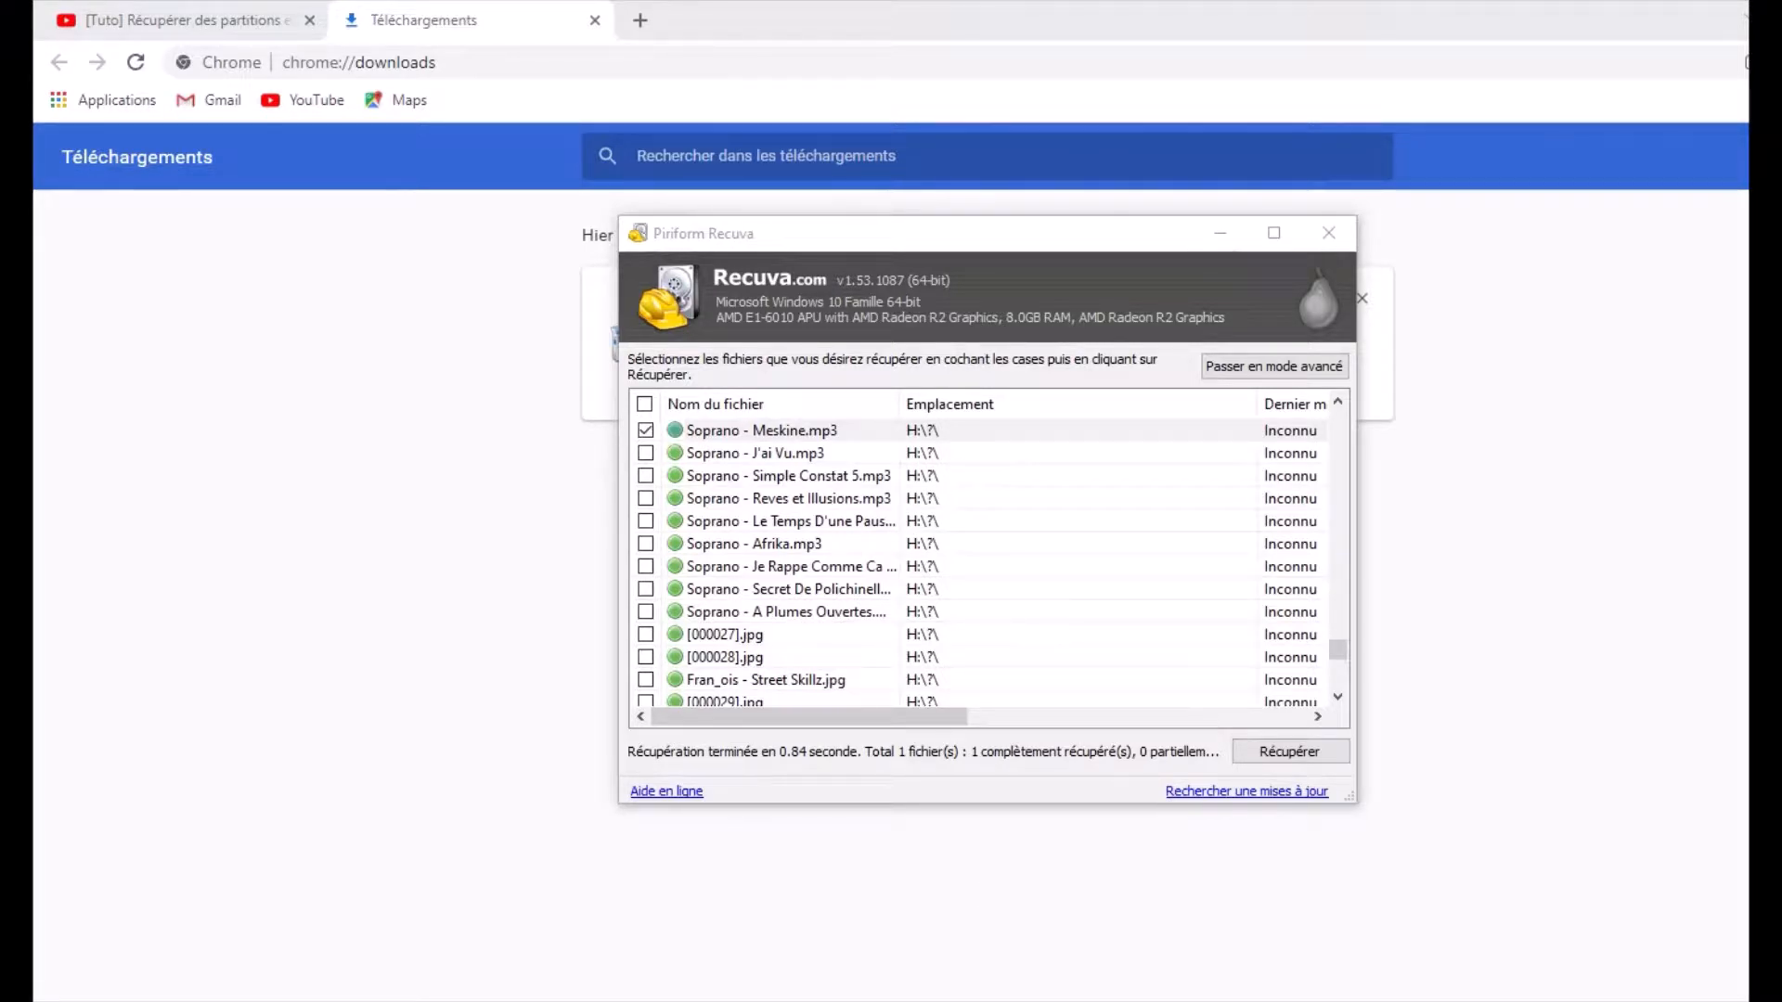
Step: Play the recovered Soprano - Meskine file from the Desktop folder in VLC to check it, and close the player and folder
key(alt+Tab)
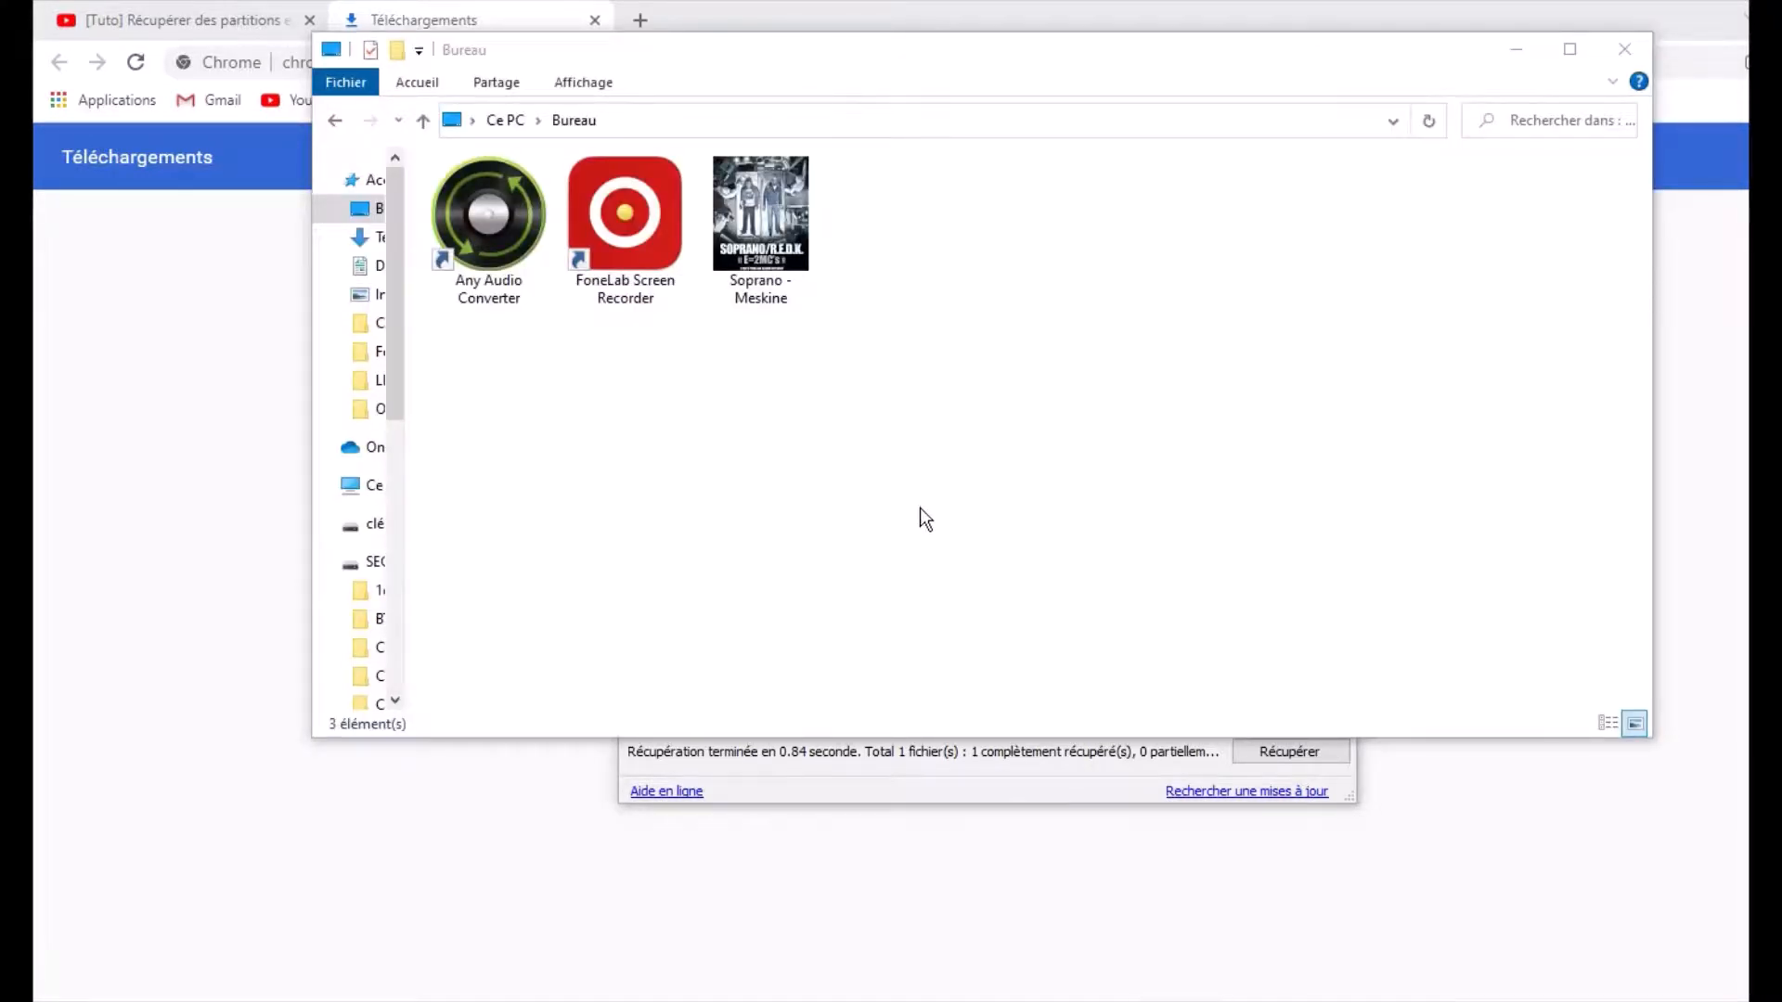
double_click(768, 253)
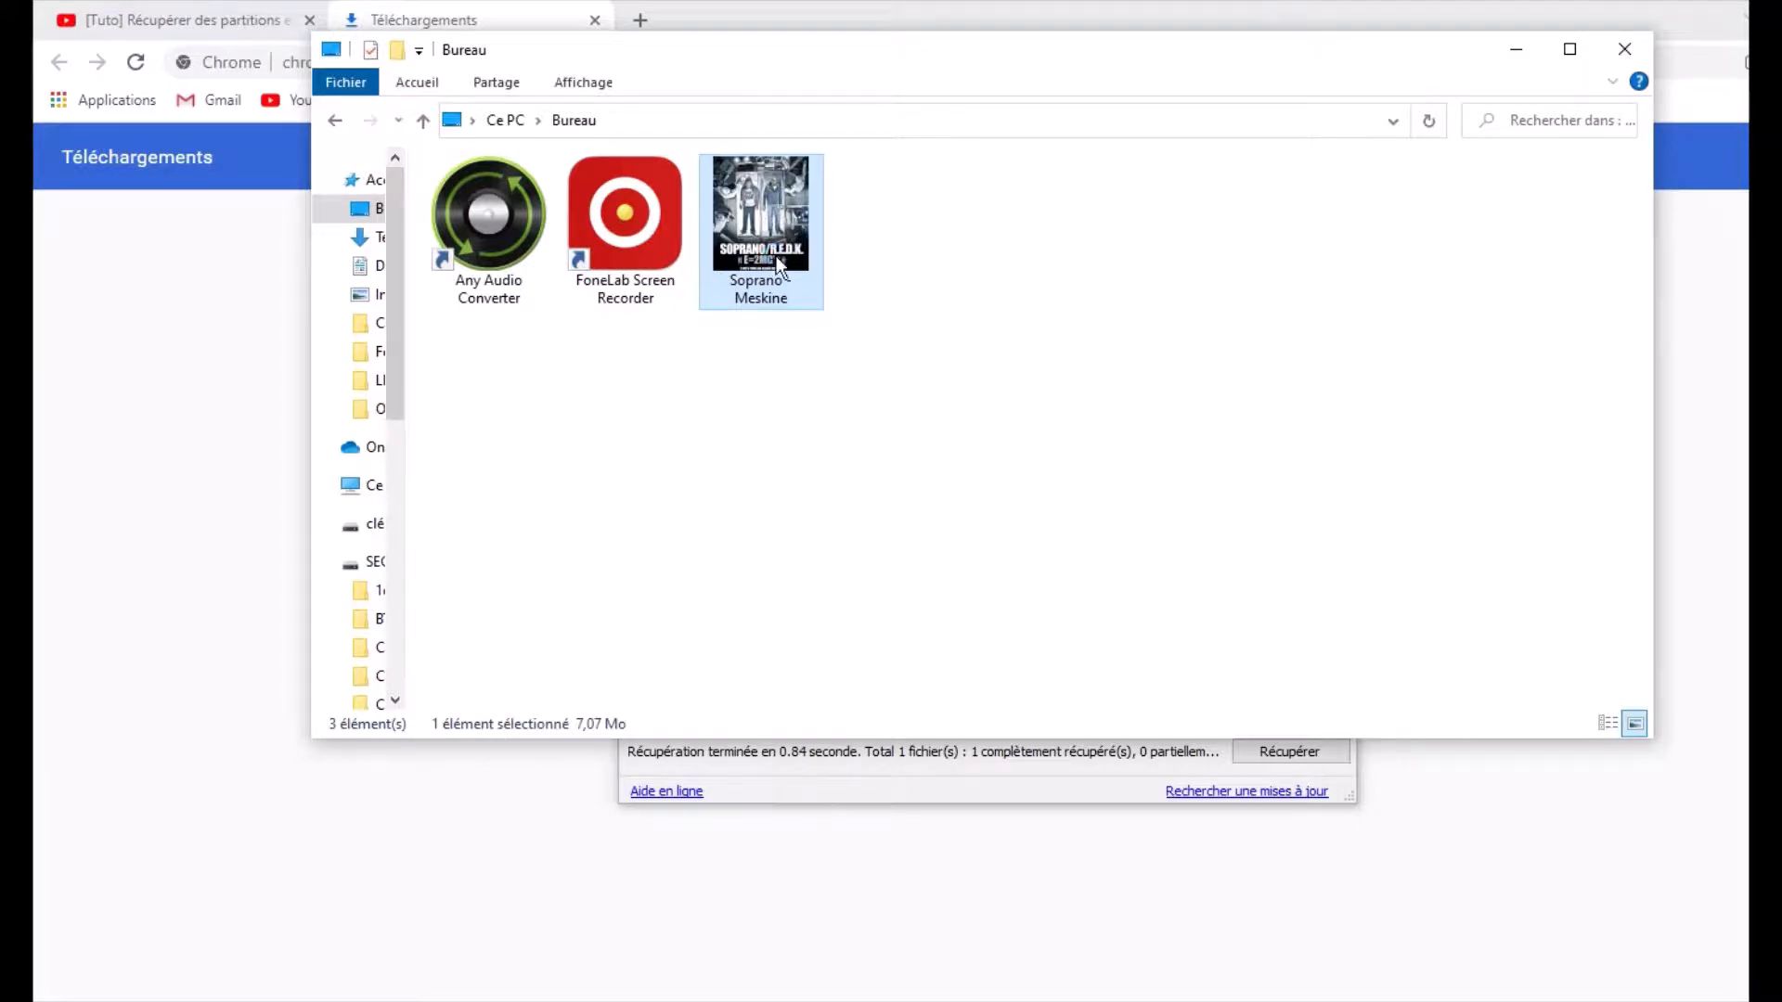
right_click(774, 254)
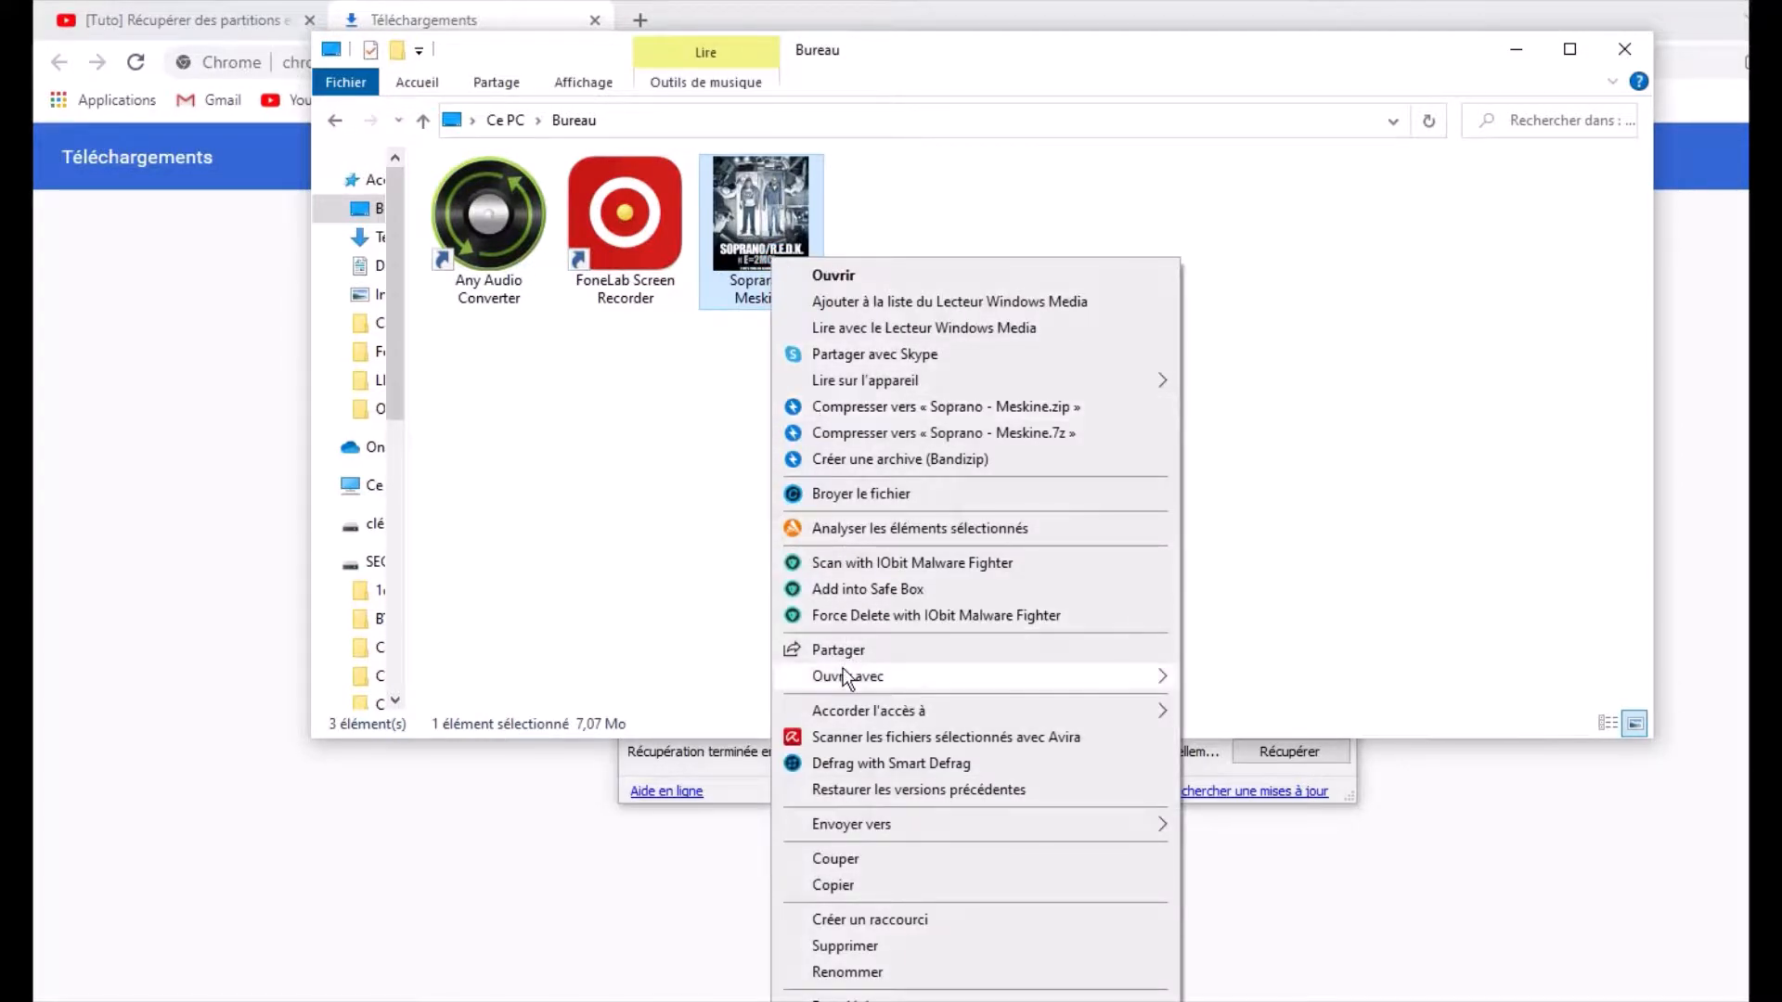
mouse_move(845, 673)
click(1290, 756)
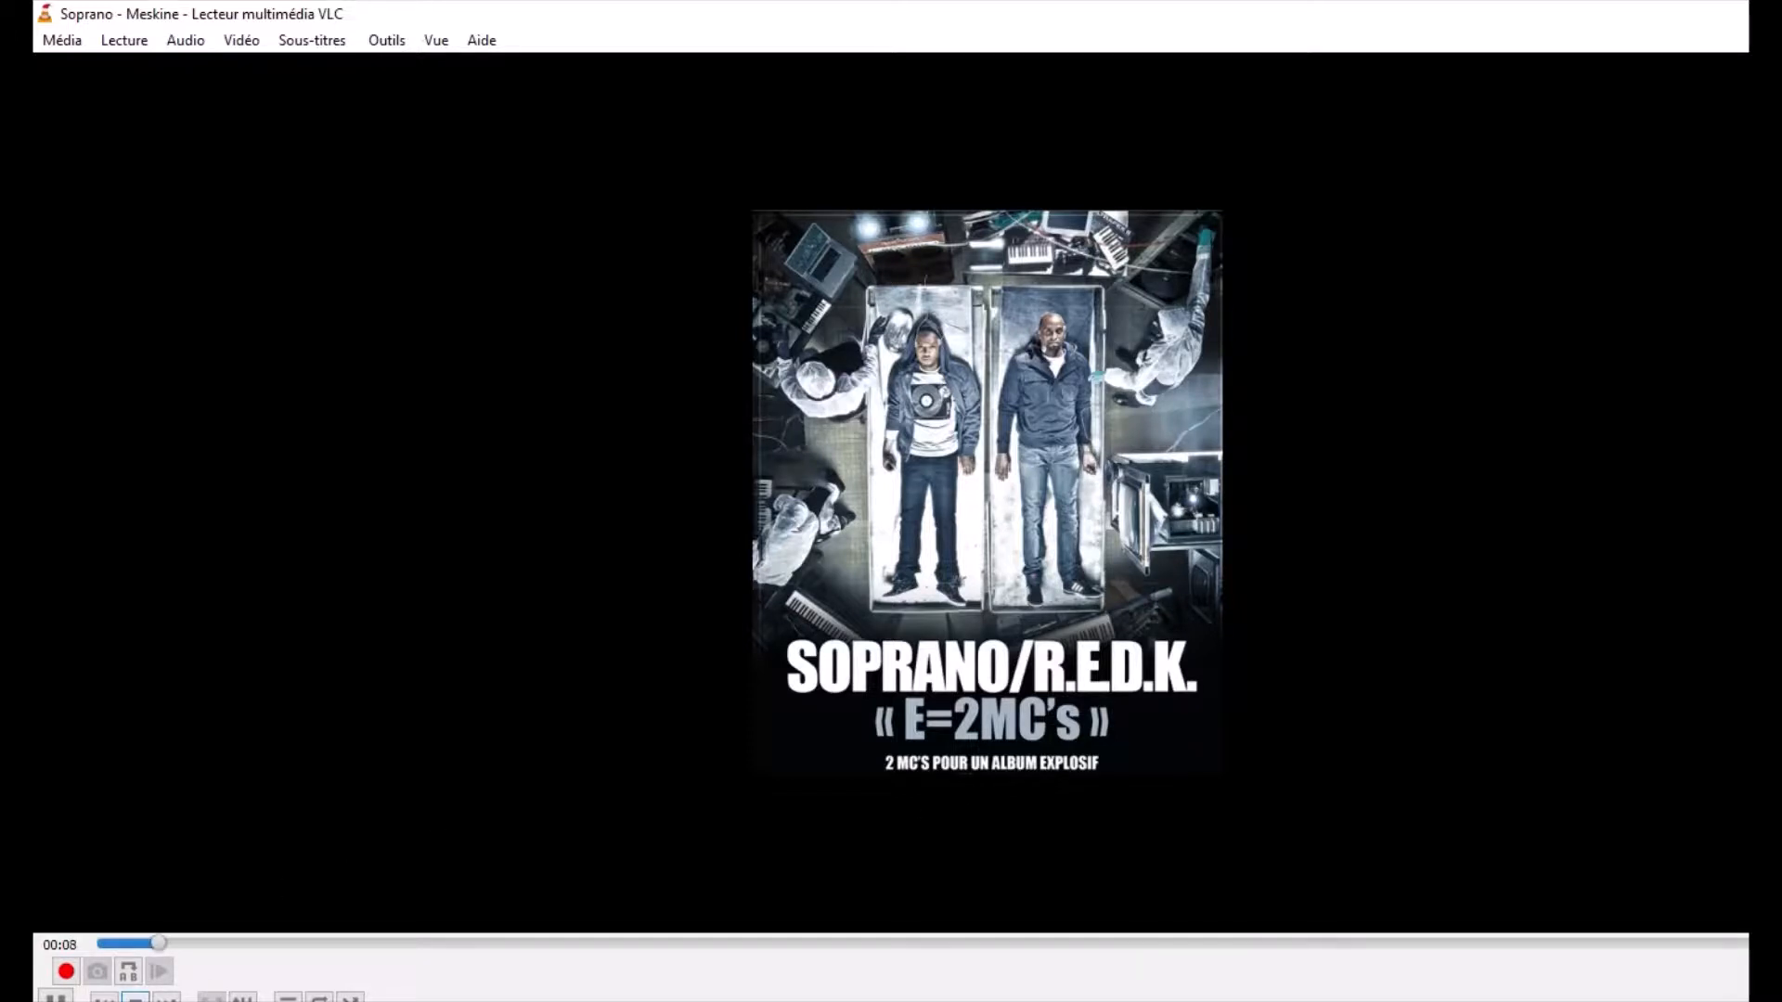
click(135, 998)
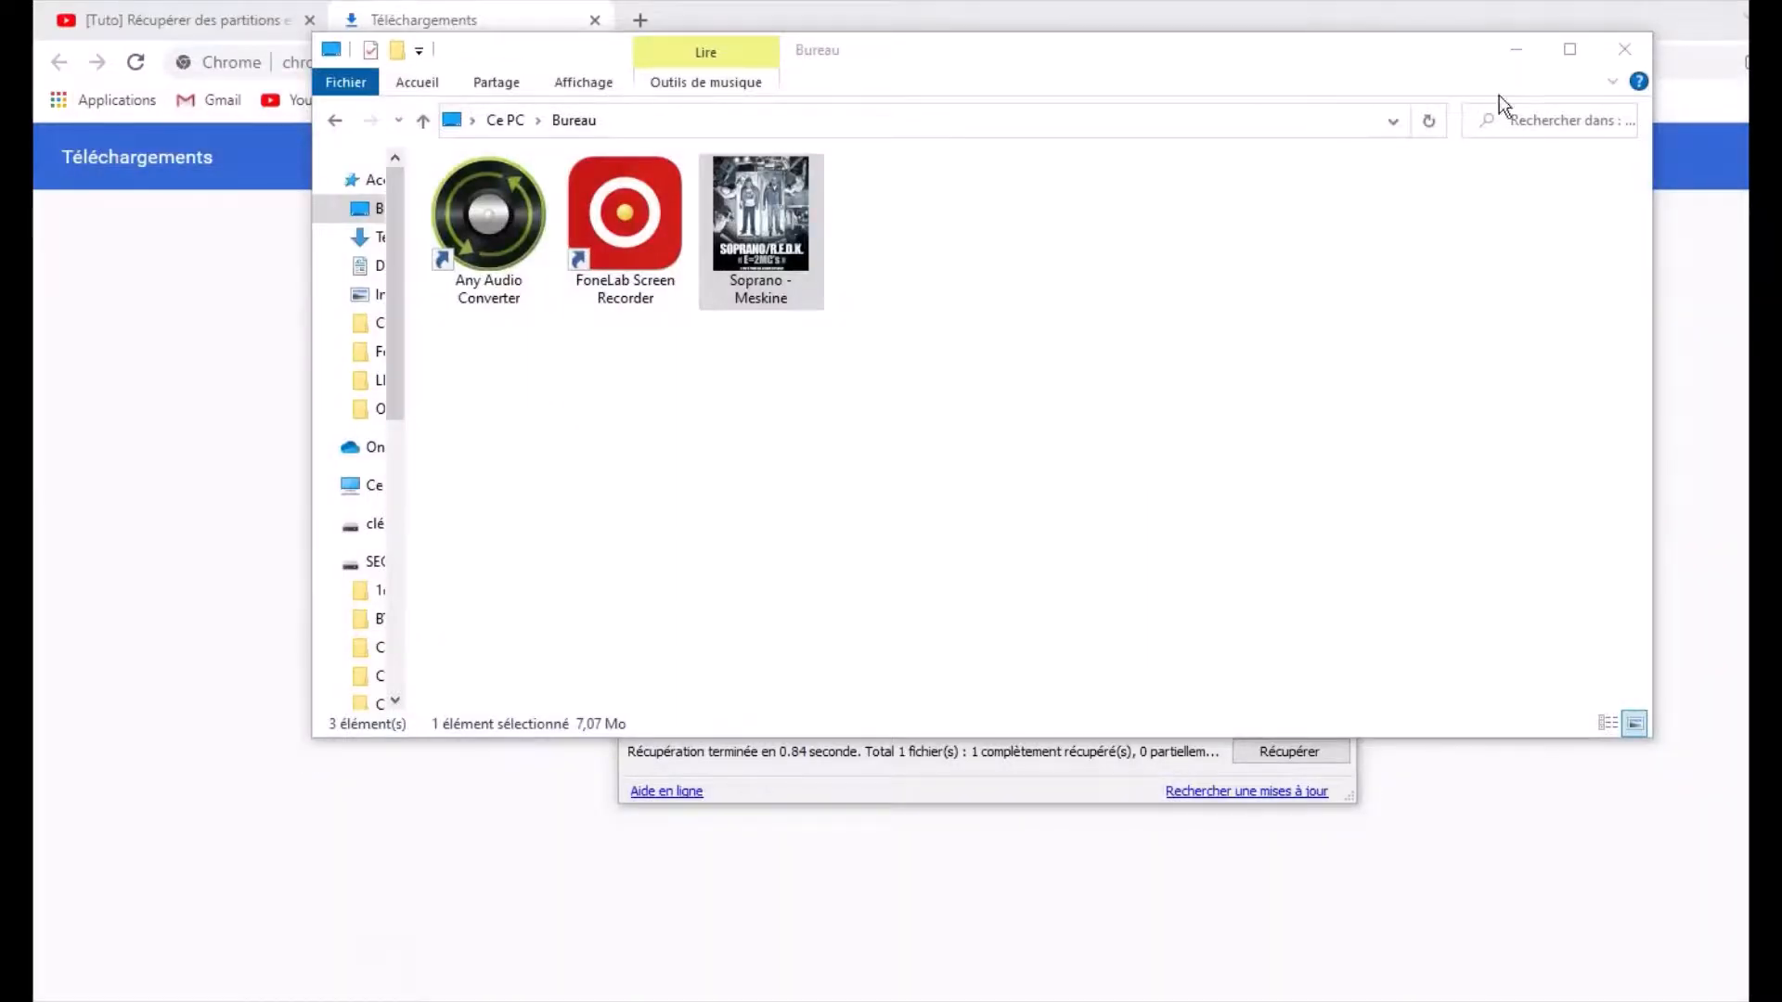
click(1635, 49)
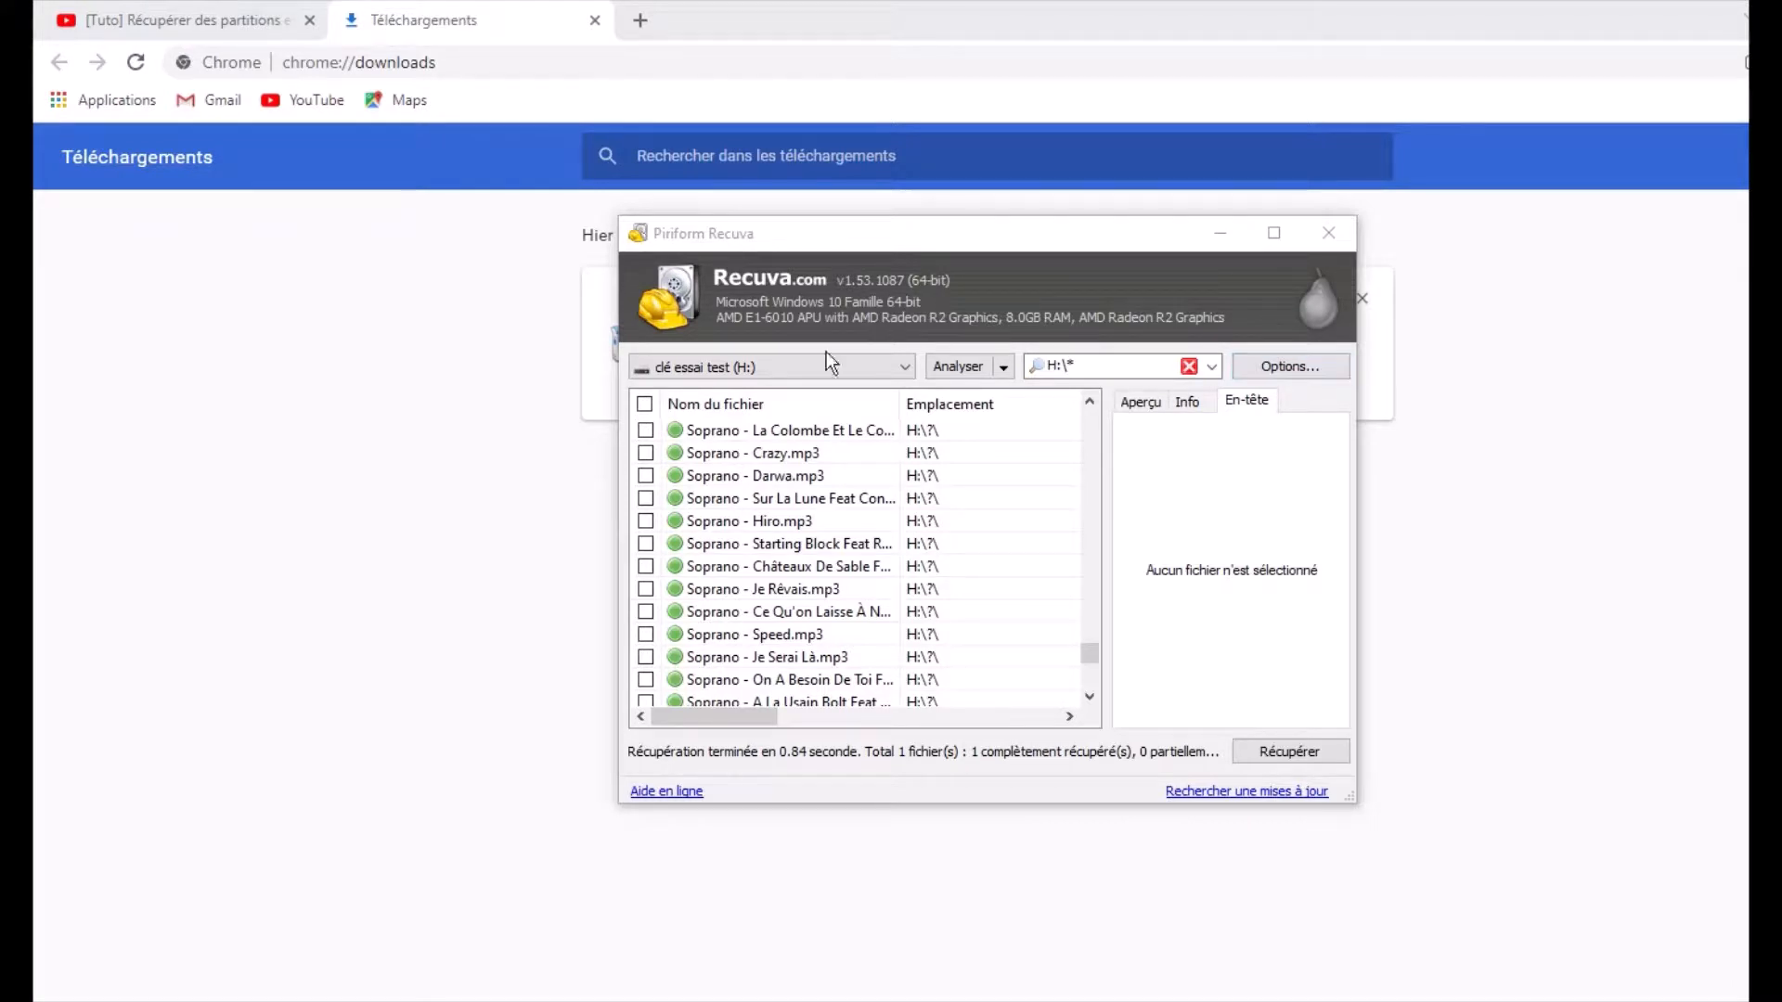
Step: Review the drives available for scanning and the two analysis modes, keeping the current selection
click(906, 369)
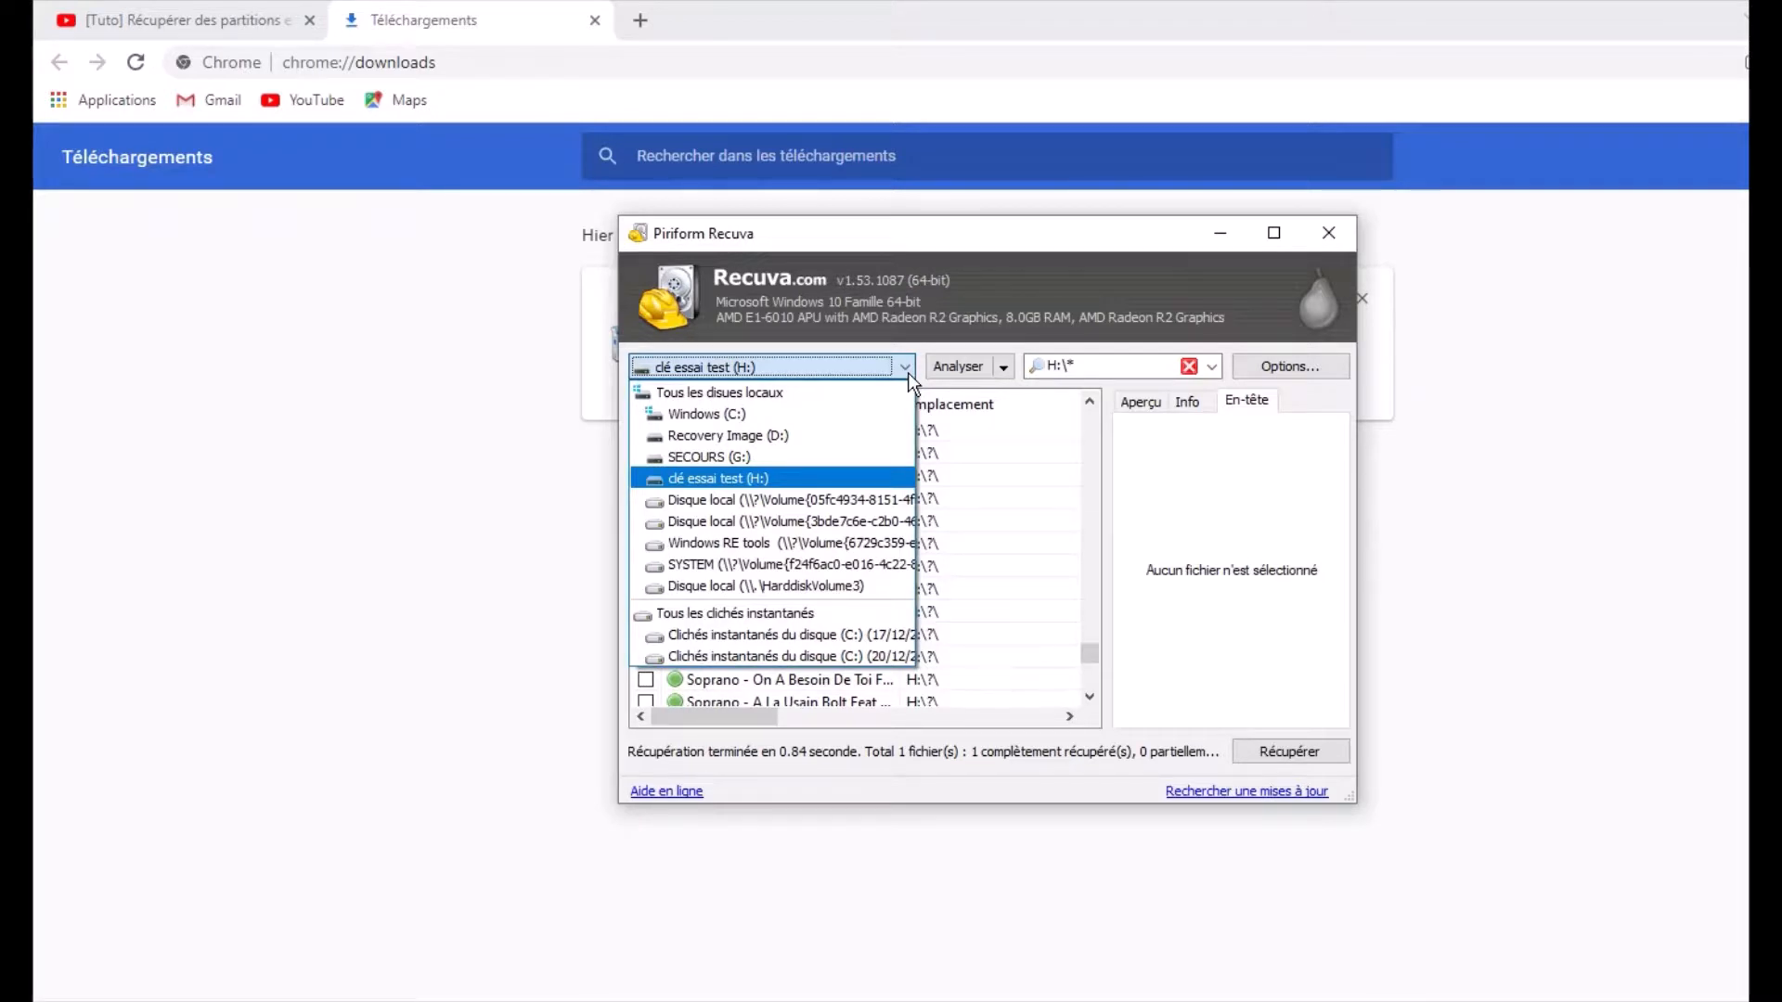
click(908, 372)
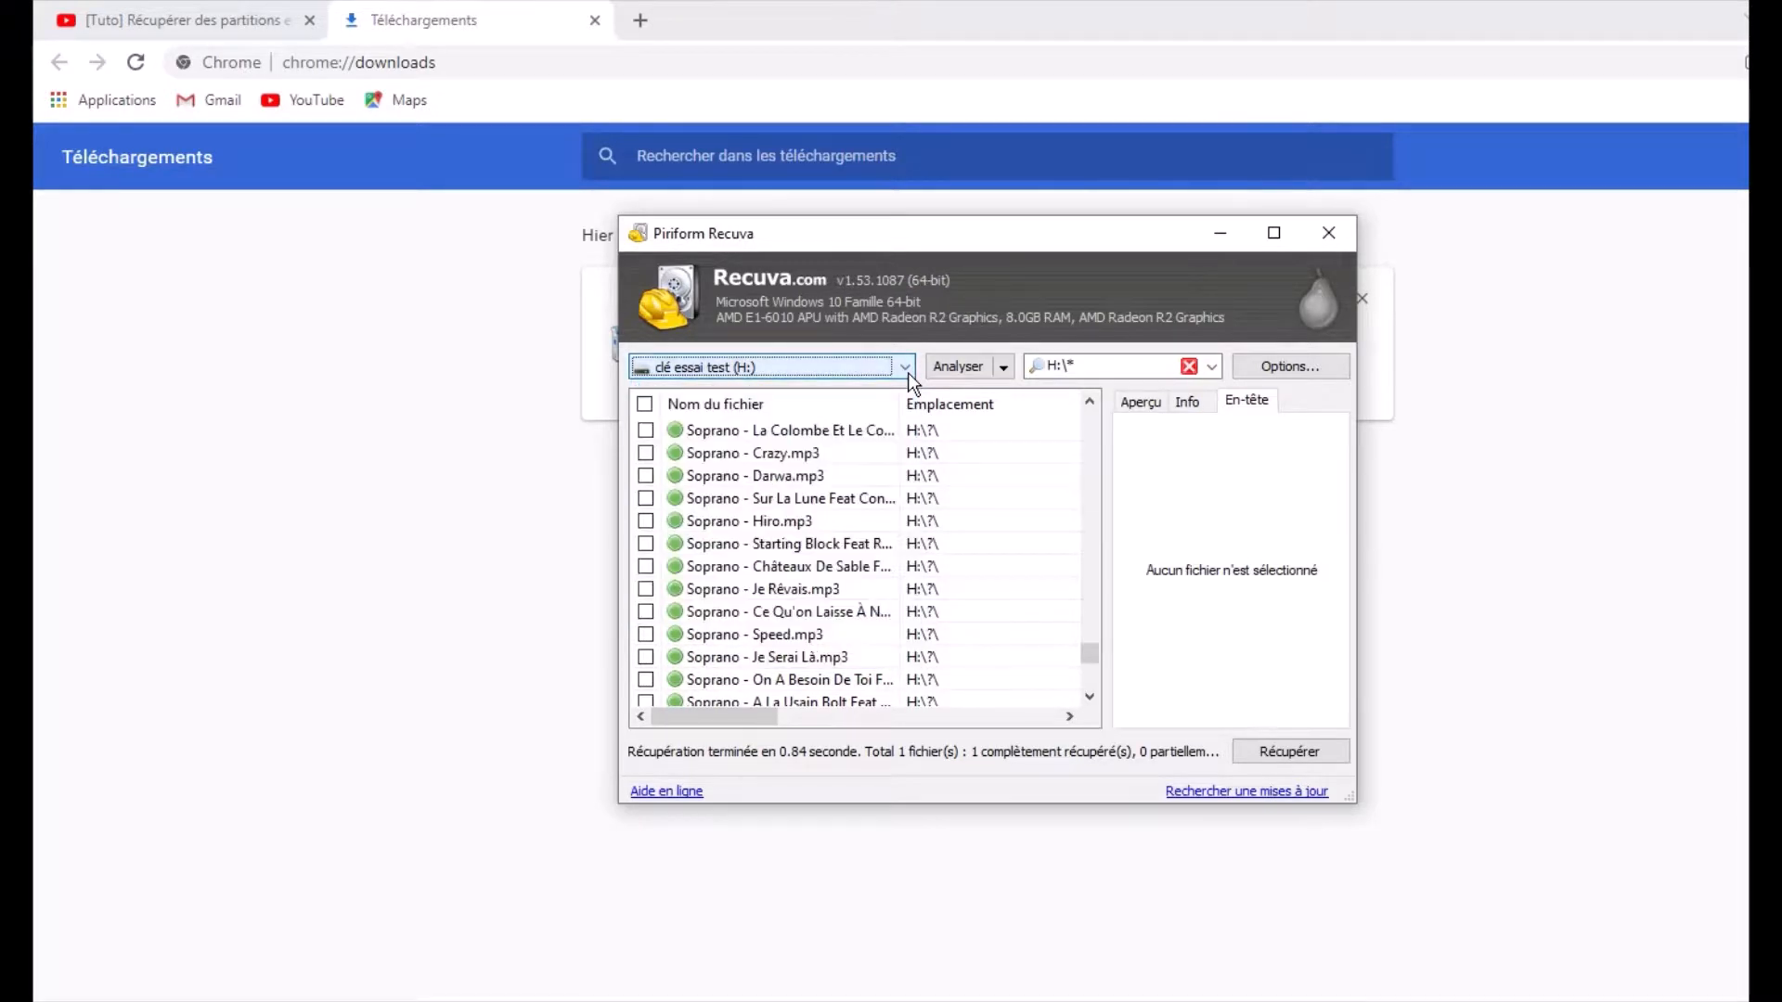
click(1004, 367)
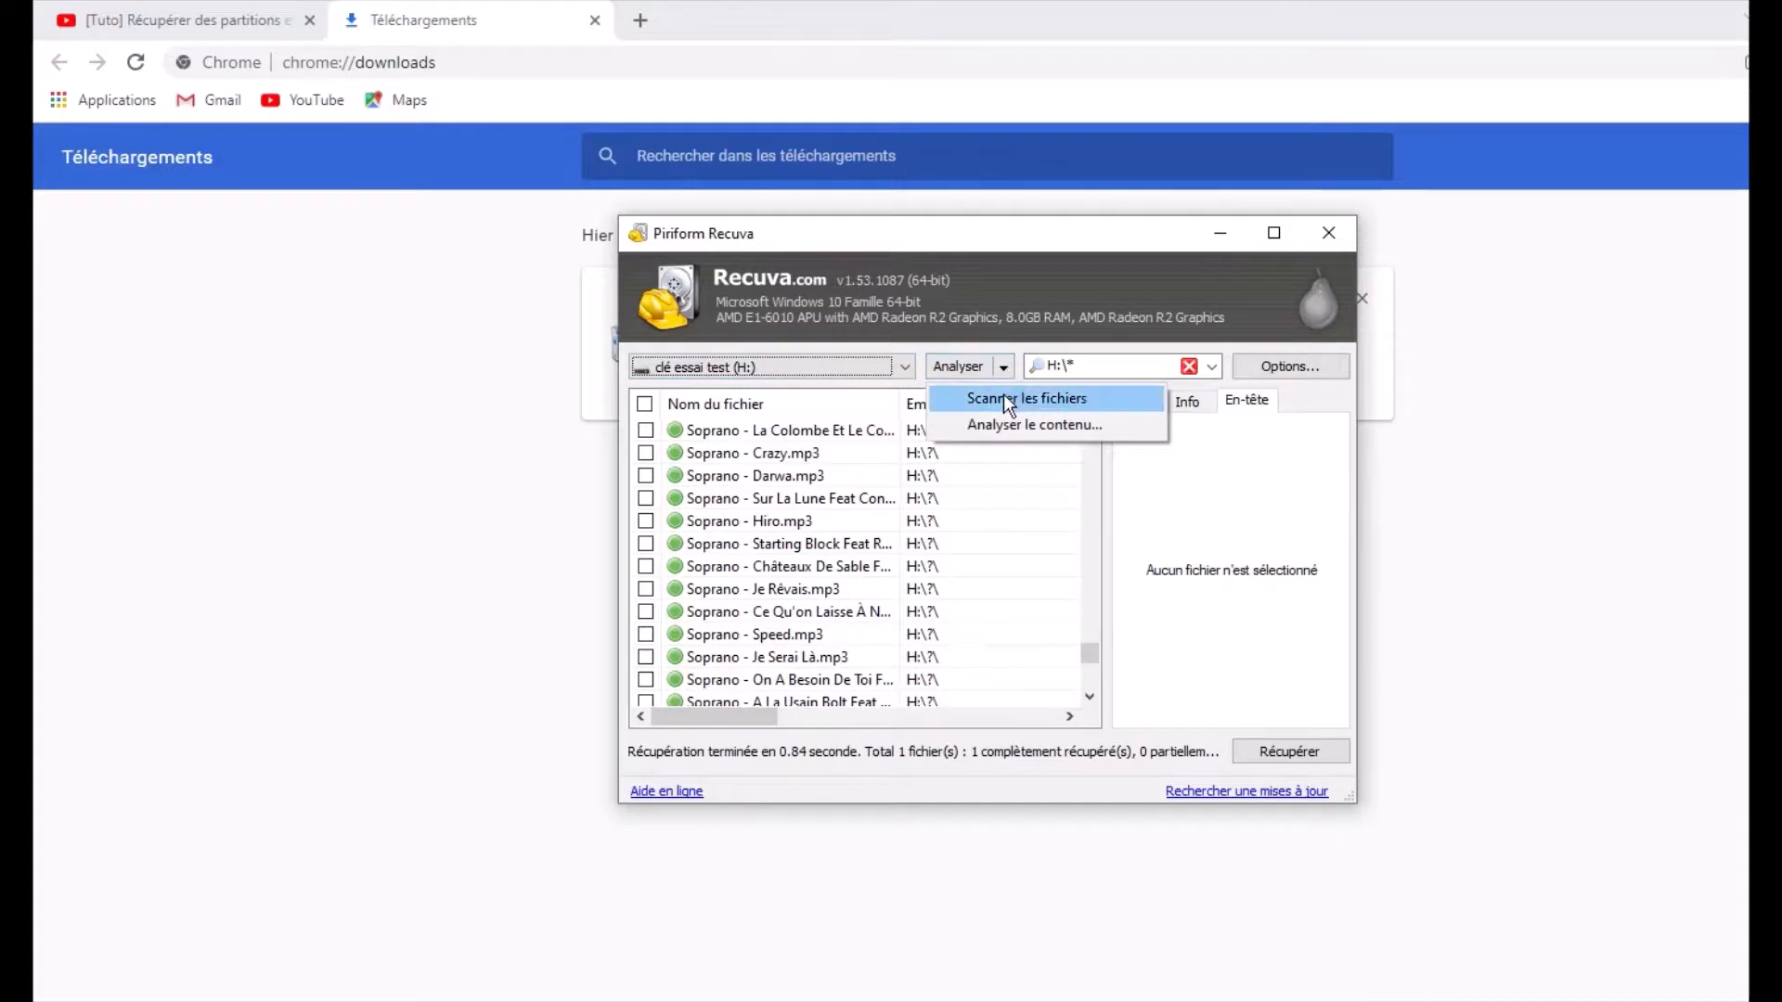
click(1195, 282)
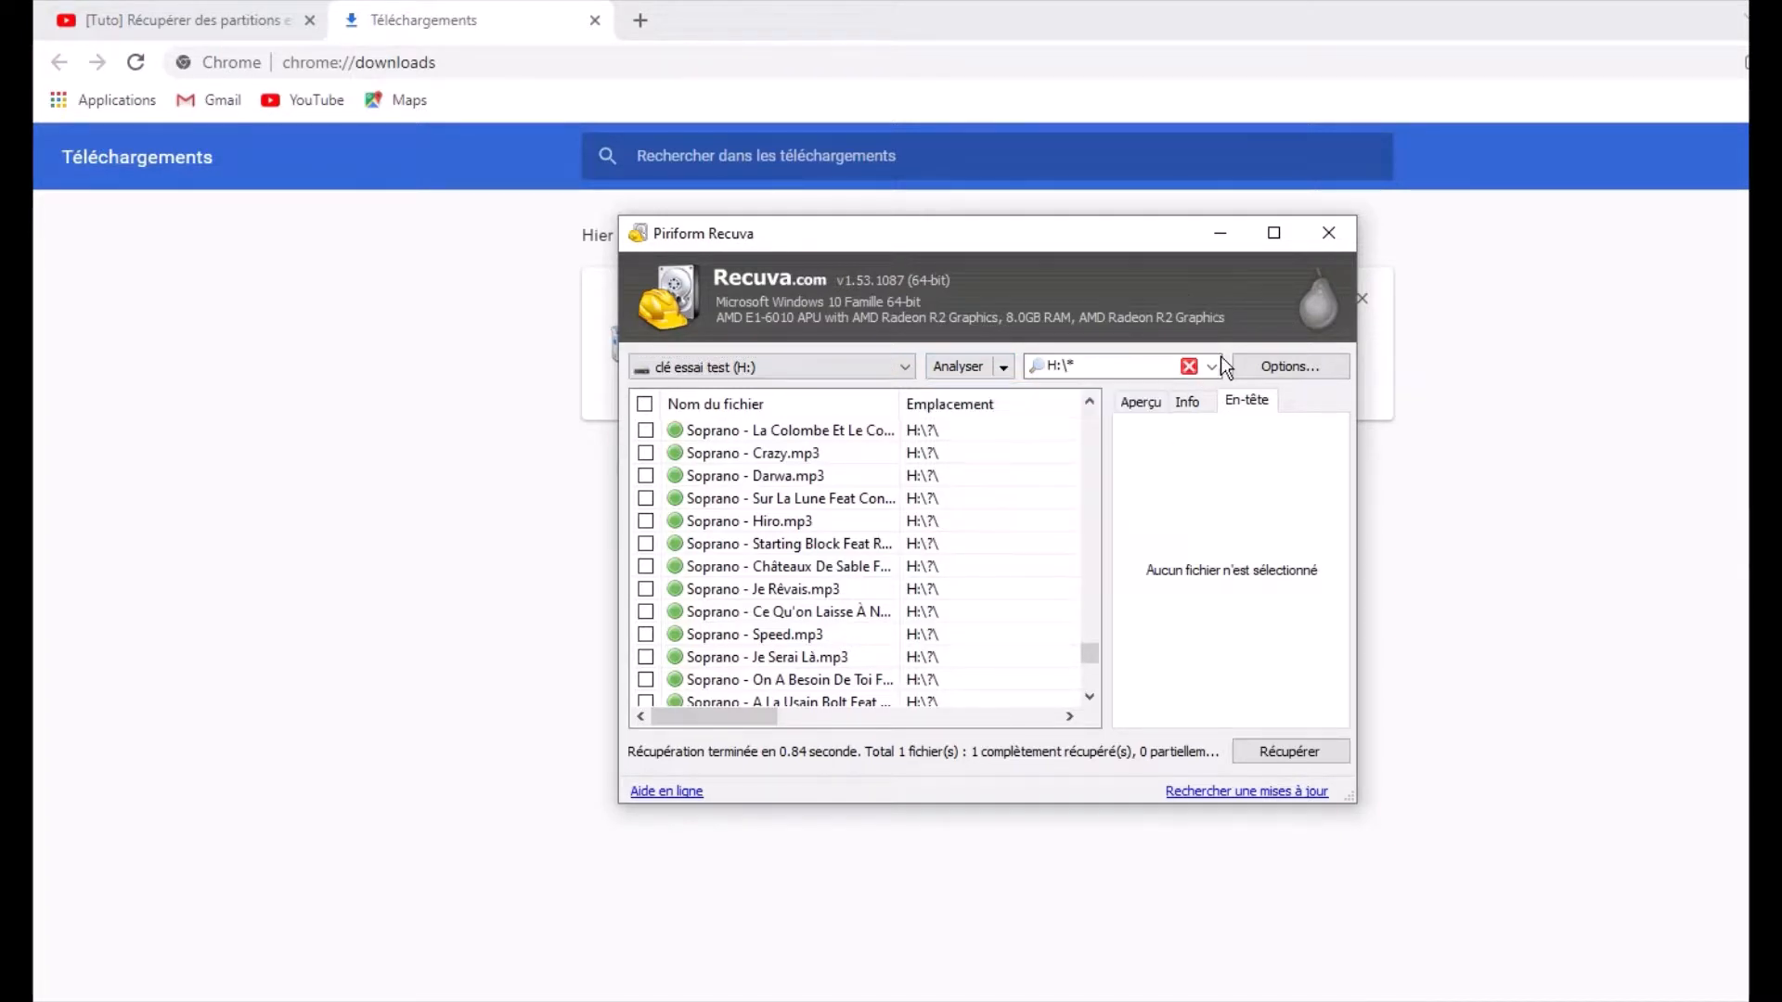
Step: Filter the found files to the Vidéo type, and review the general options without changing them
click(1214, 366)
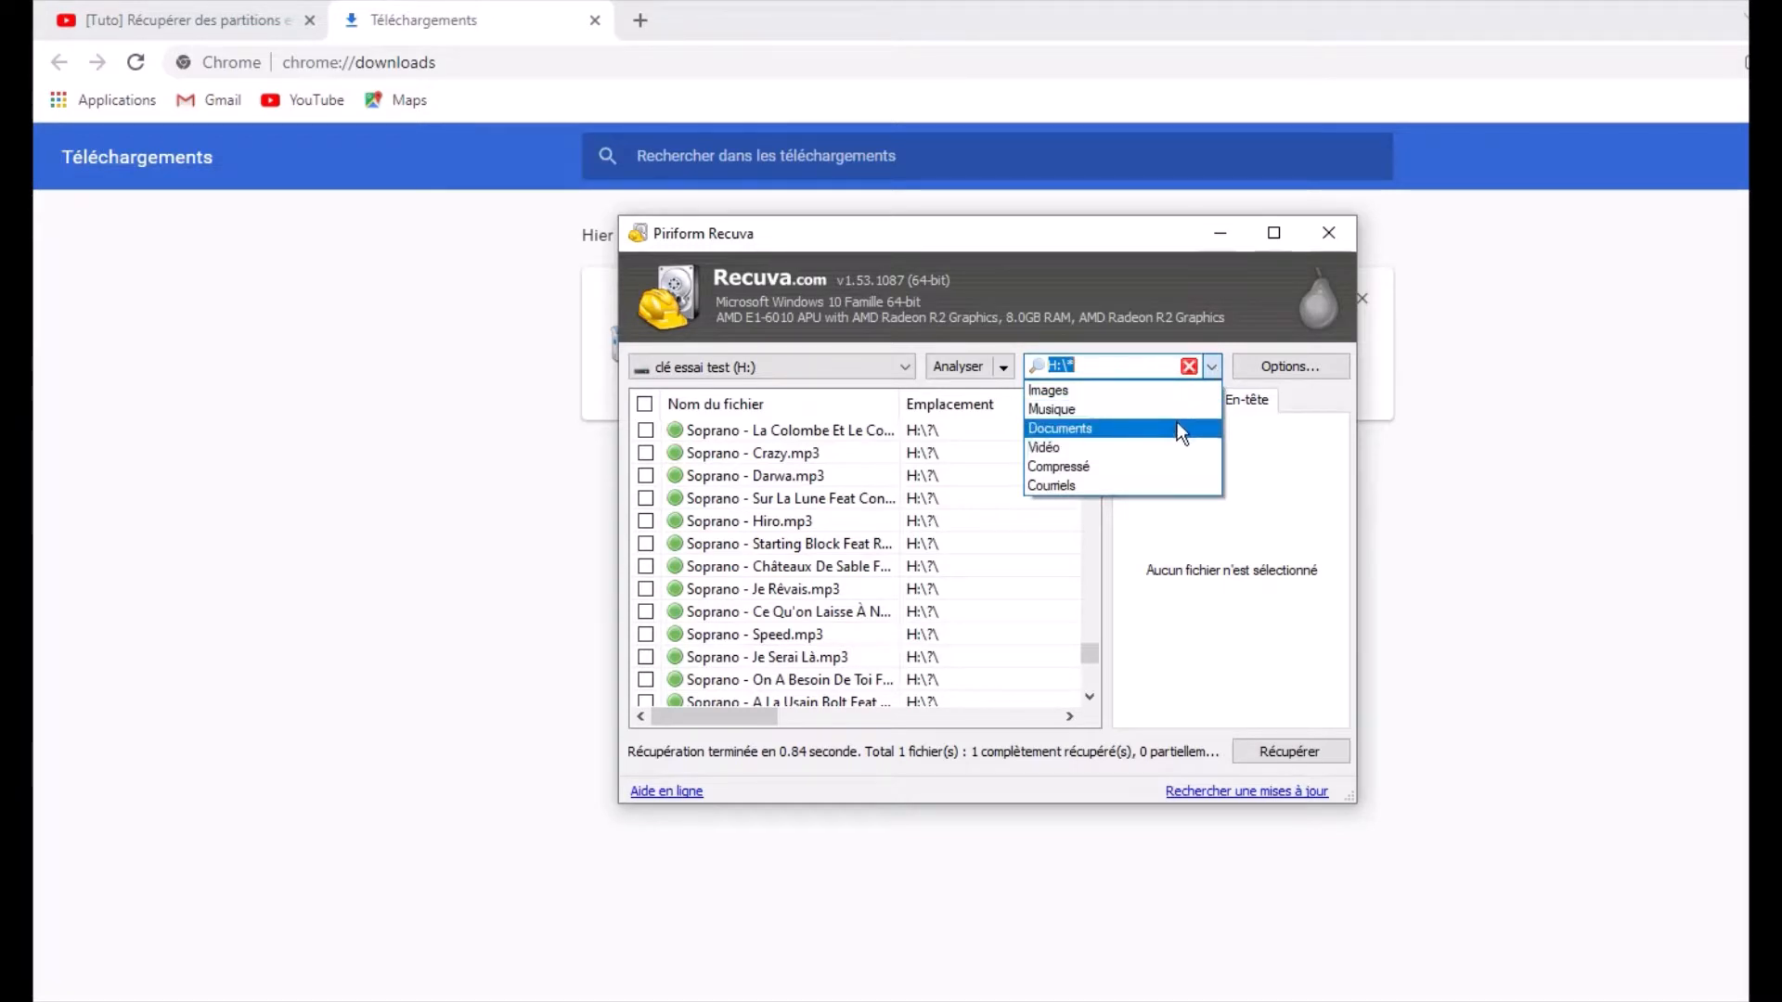
click(1161, 441)
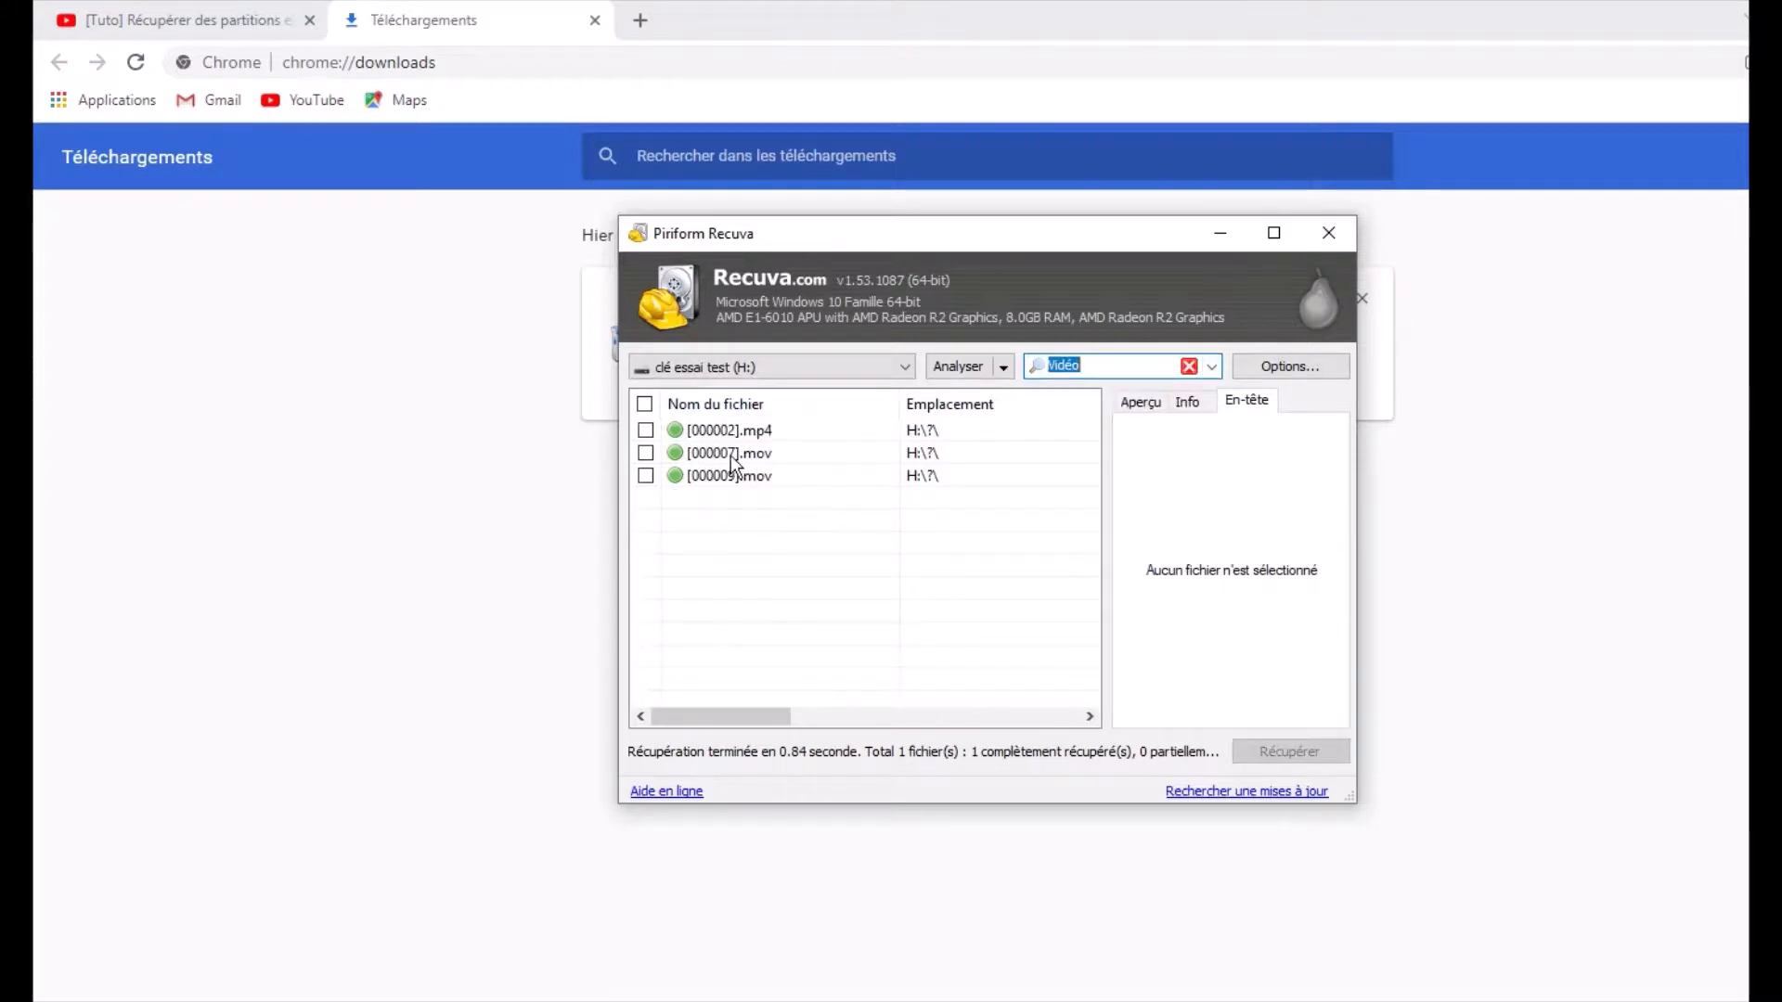
click(1267, 374)
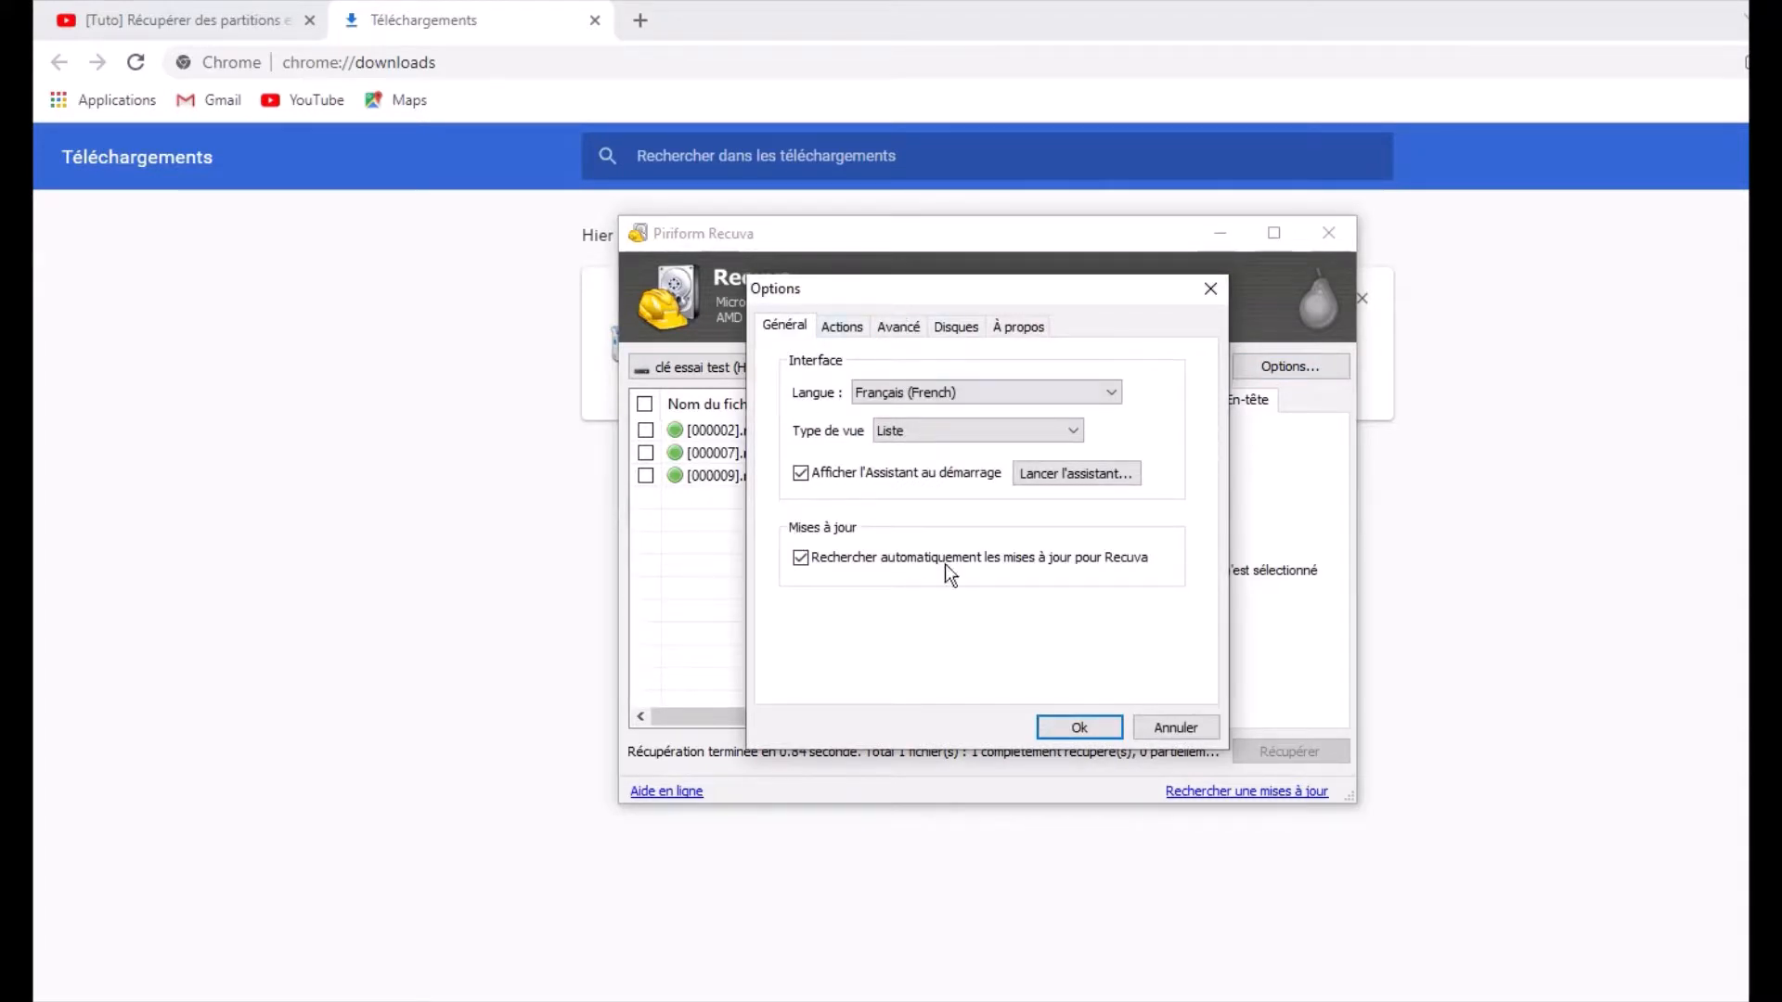
click(1210, 288)
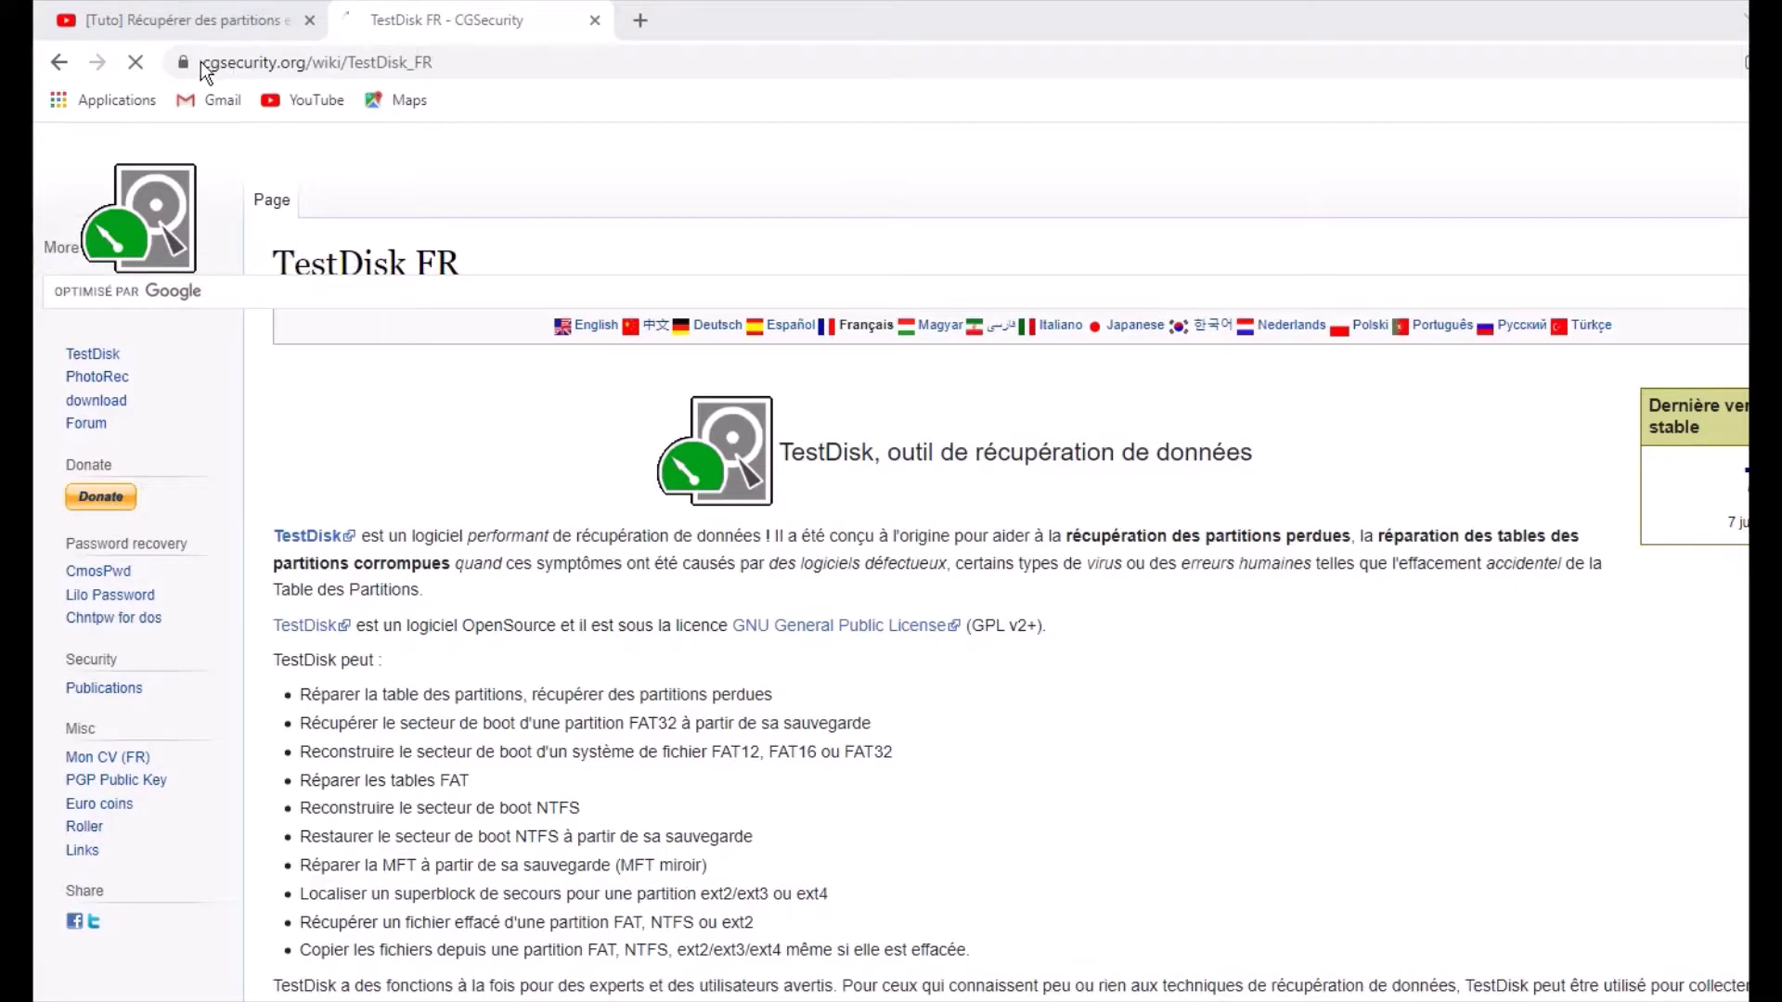
Step: Select the web address of the TestDisk FR page, and switch to the YouTube tutorial on recovering partitions and deleted files
click(519, 63)
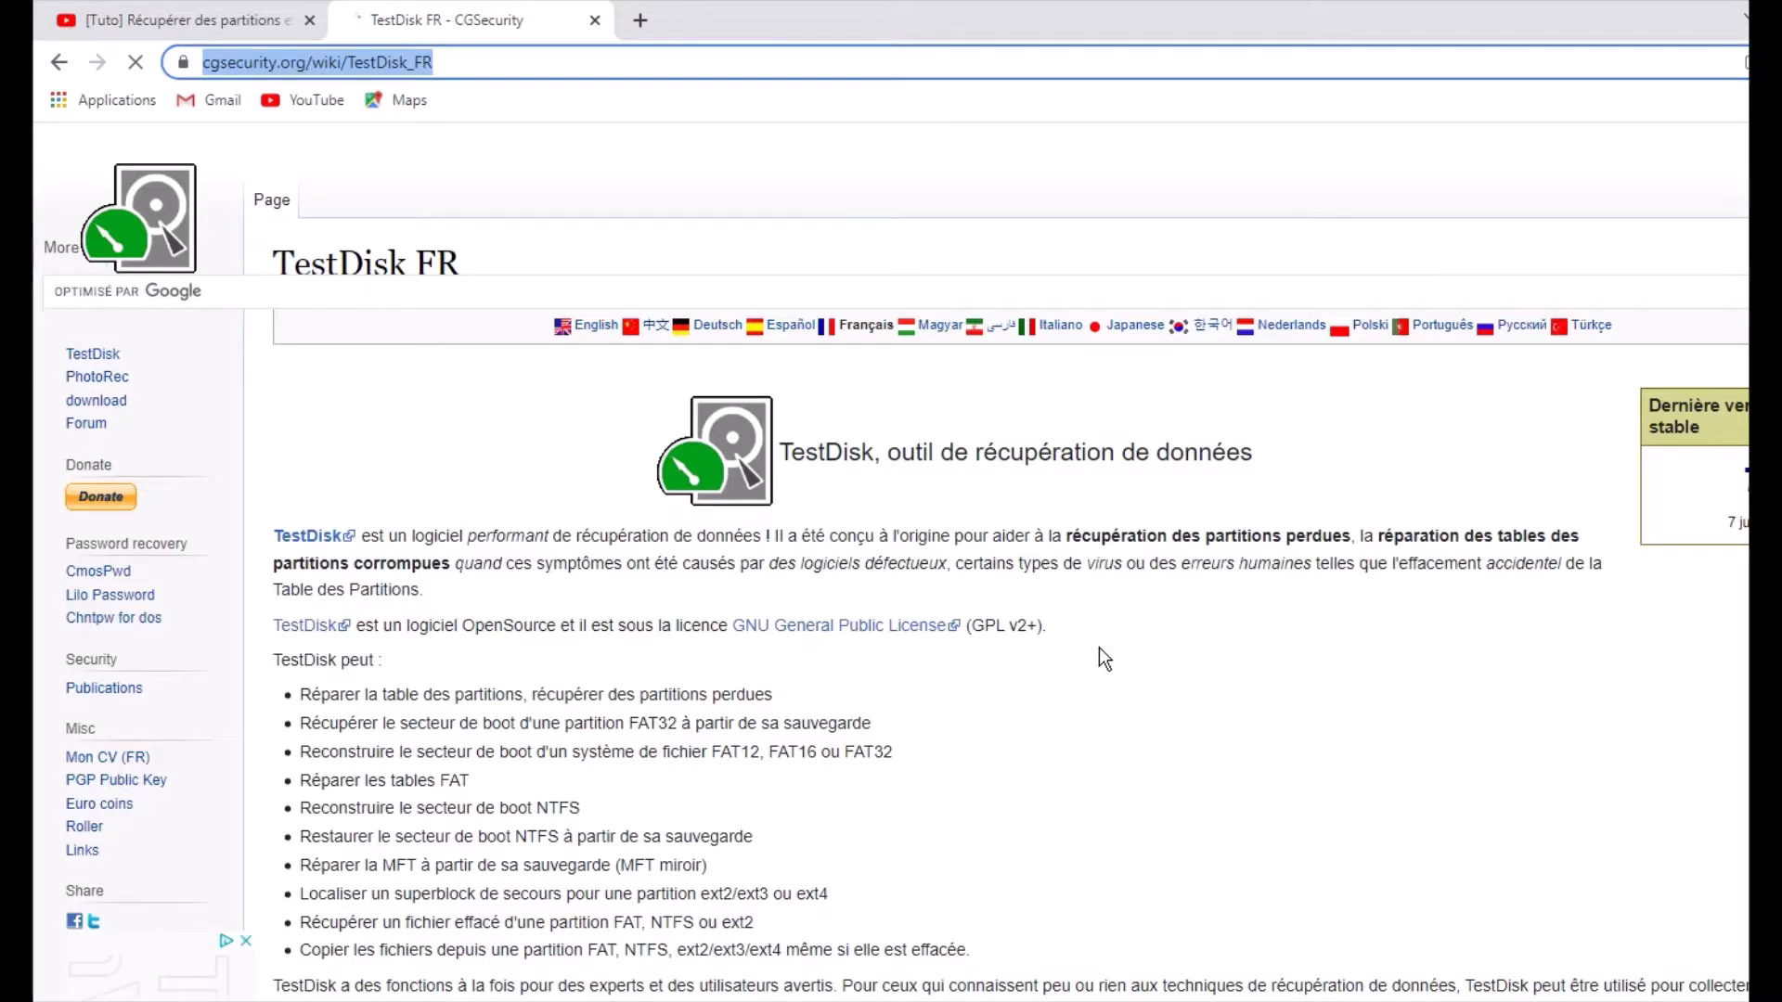
click(215, 22)
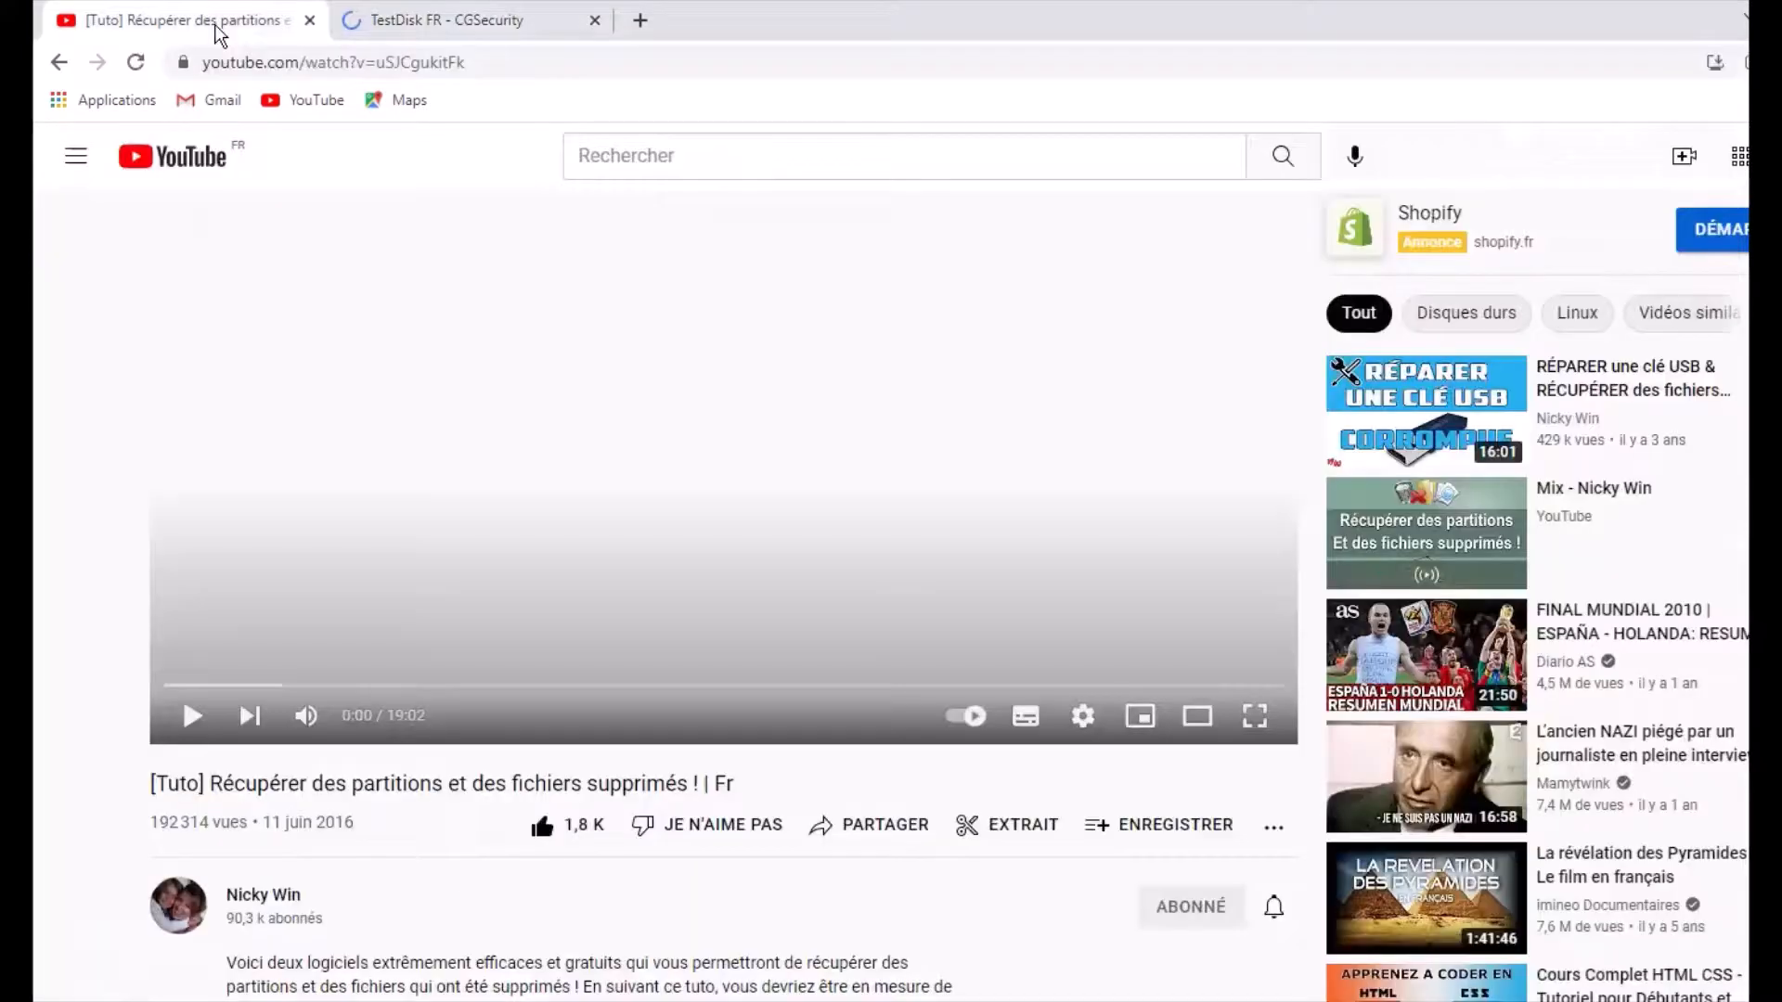